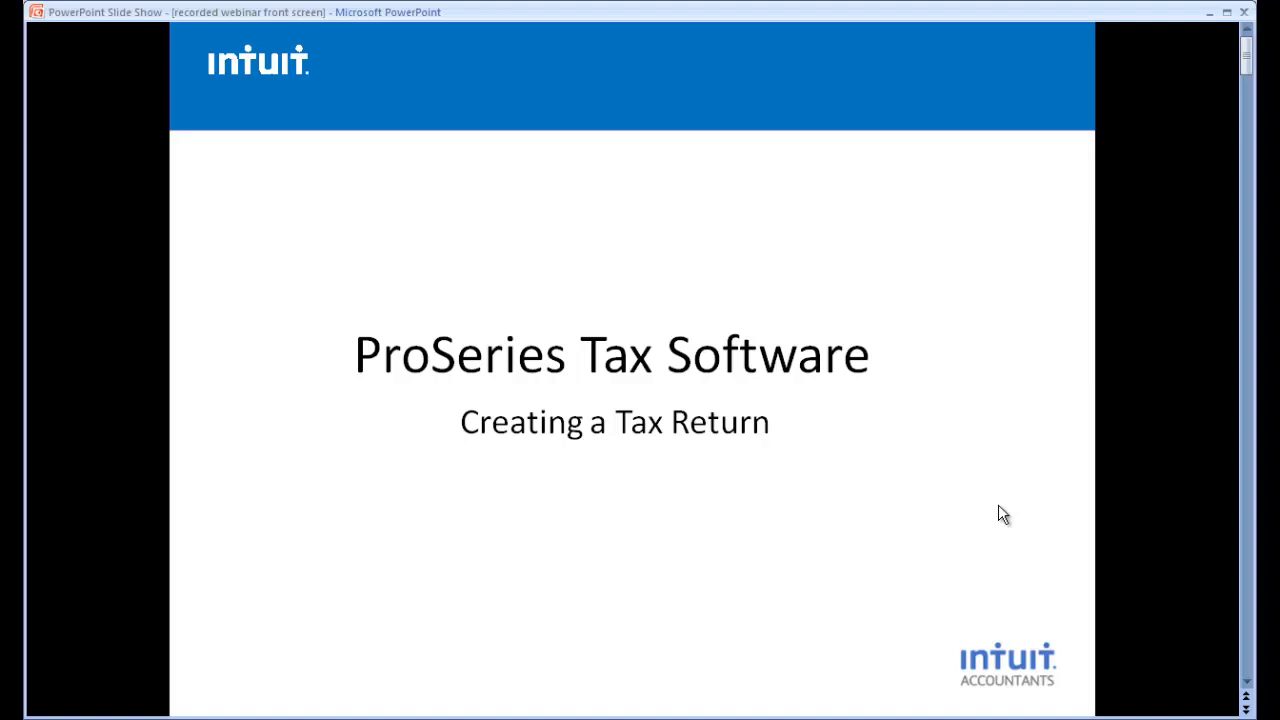
- Switch from the PowerPoint slide show to the ProSeries 2013 window with Alt+Tab
key("alt+Tab")
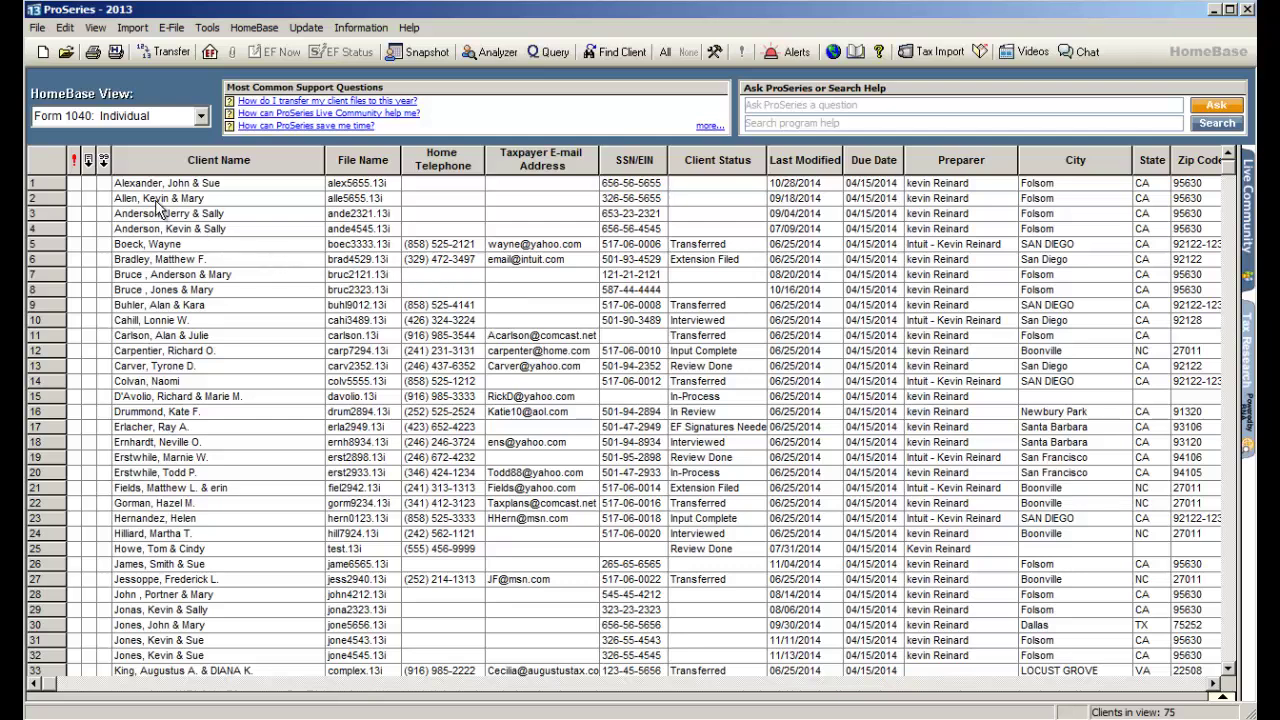
- Start a new client file from the HomeBase toolbar to reach the return-type choice
left_click(43, 55)
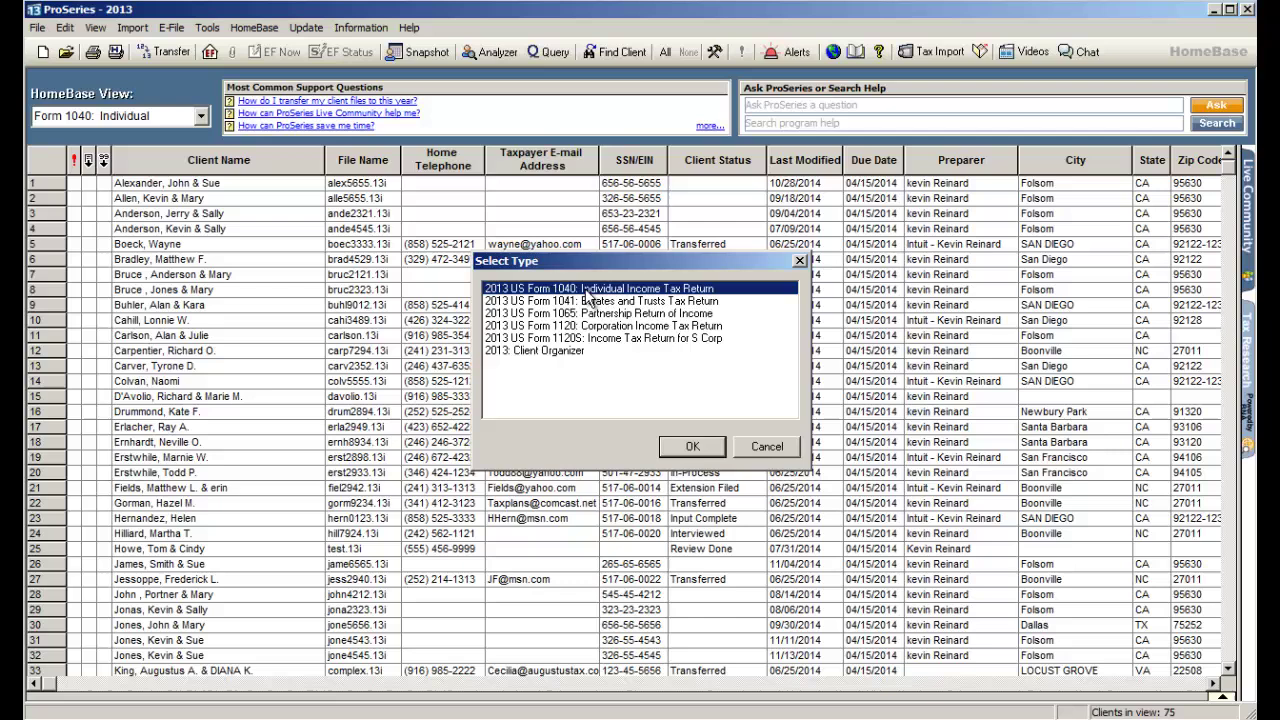
- Create a 2013 US Form 1040 return and enter the taxpayer's last and first name
left_click(691, 446)
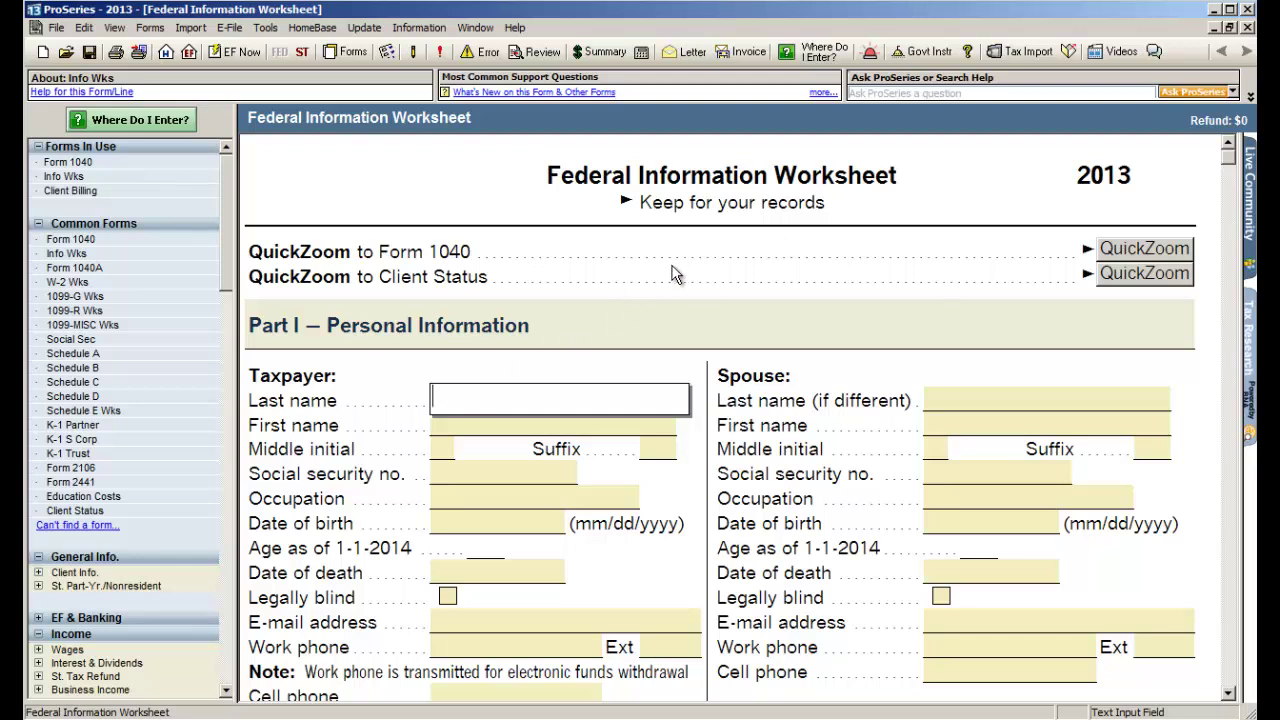
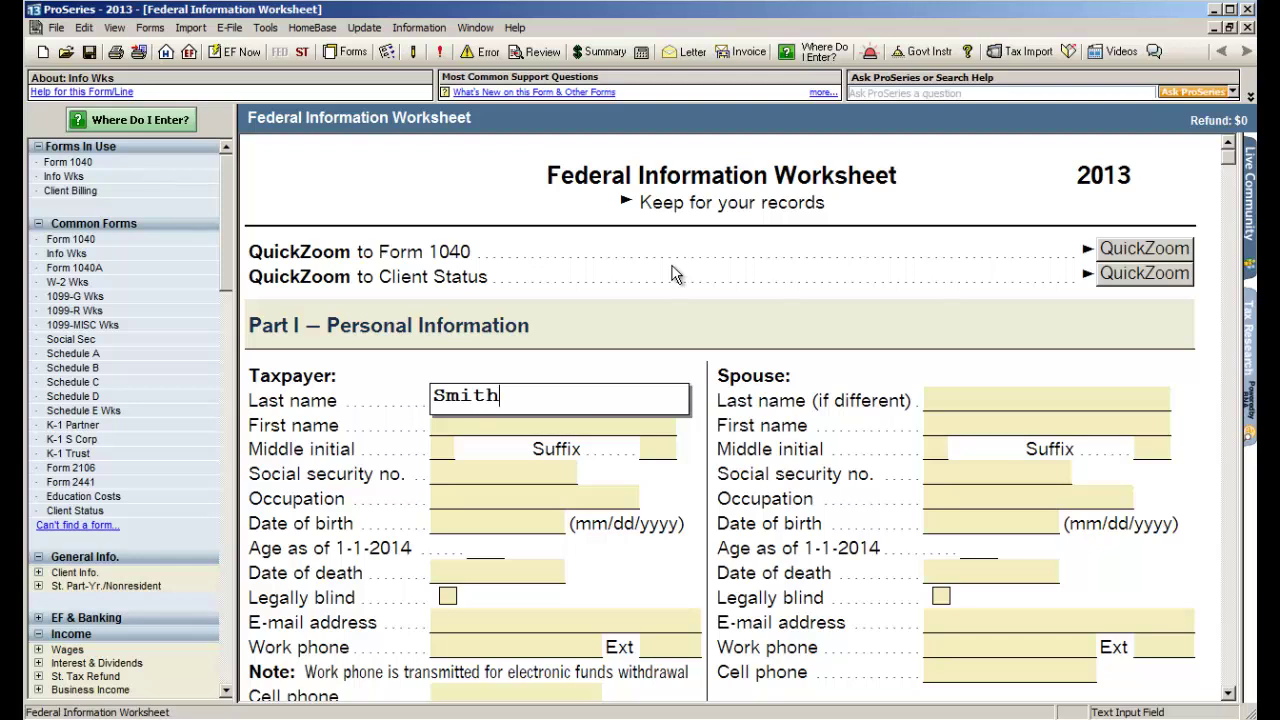
key("Tab")
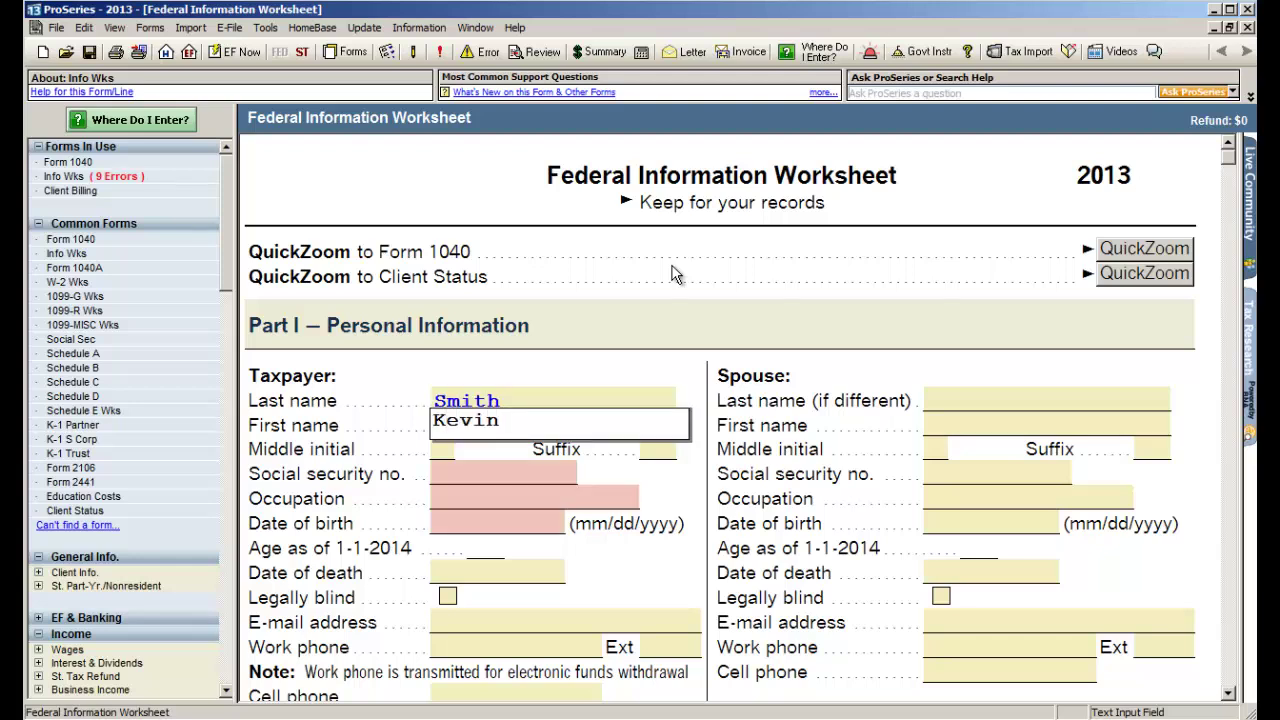
key("Tab")
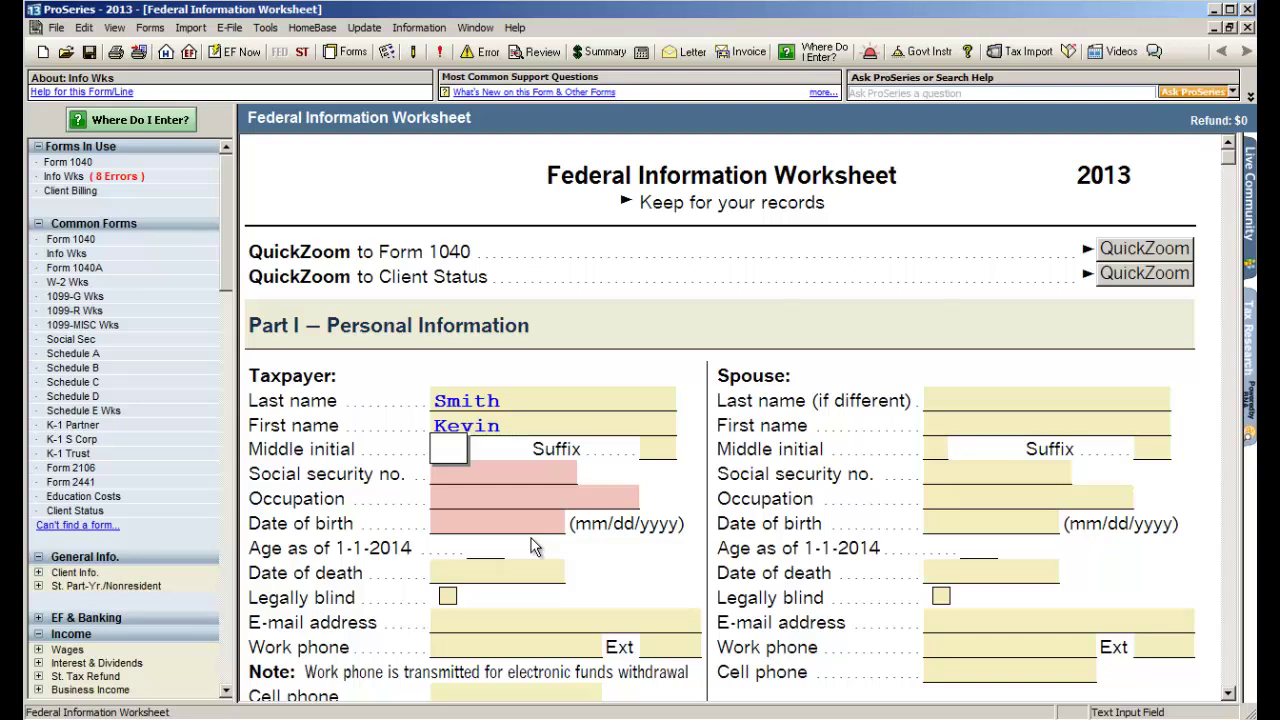
- Enter the taxpayer's SSN, occupation 'sales' and birth date, giving age 47
left_click(508, 477)
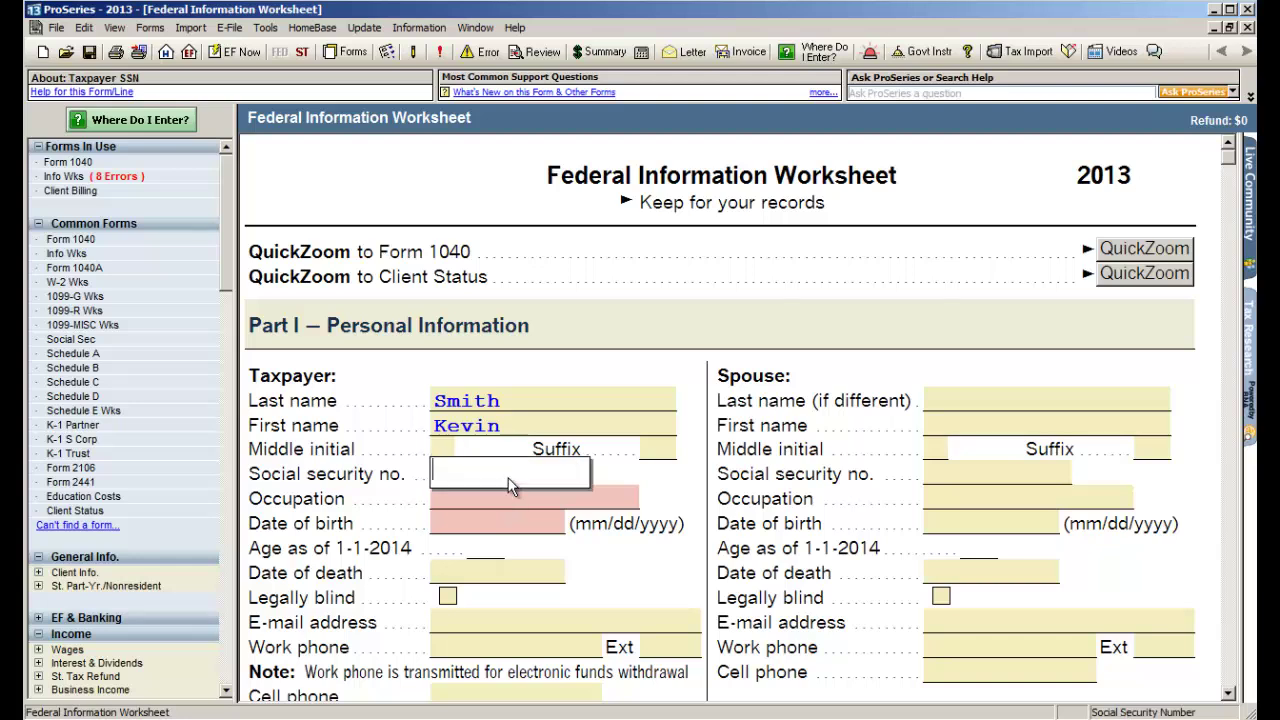
key("Tab")
type("sales")
key("Tab")
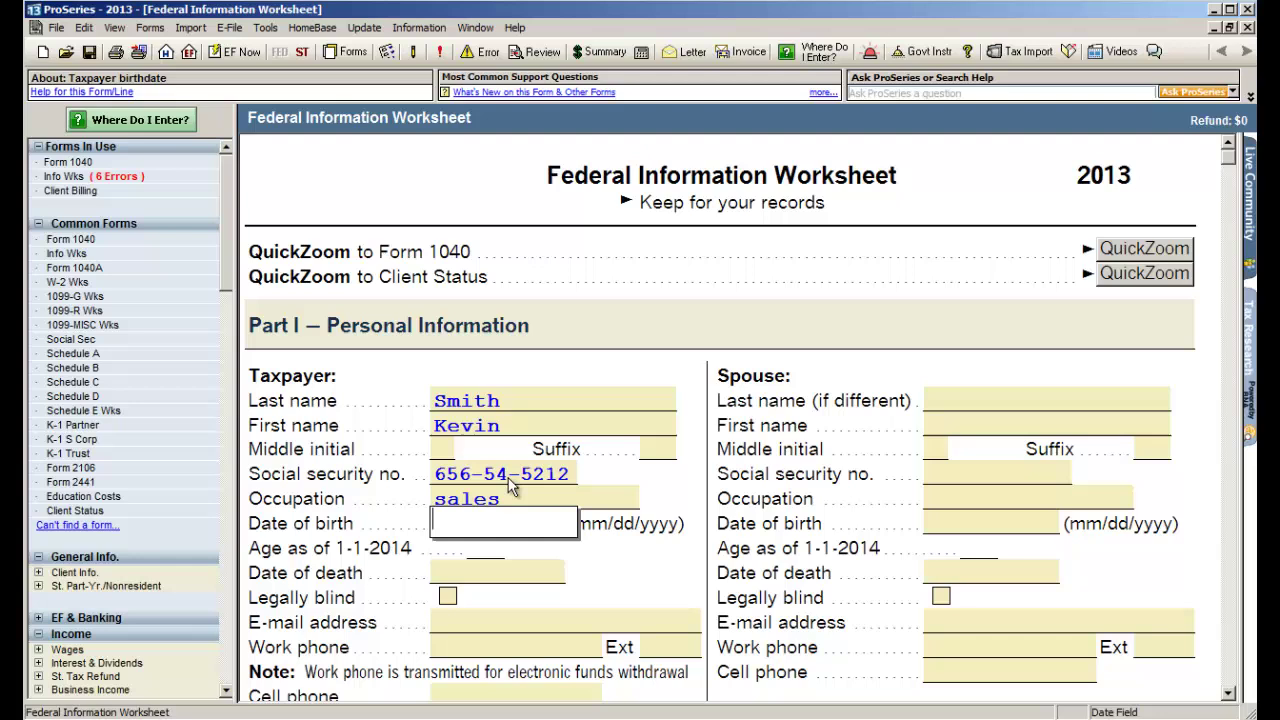
type("01/01/1967")
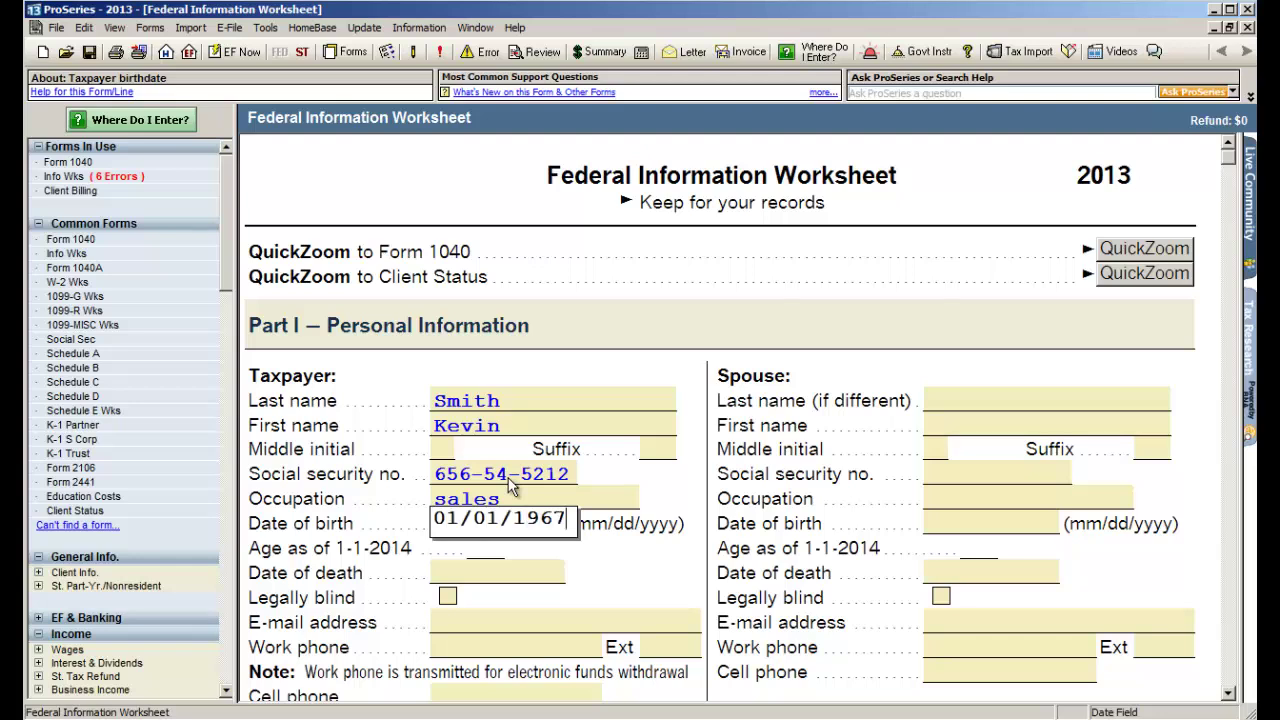
key("Tab")
scroll(512, 484, "down", 2)
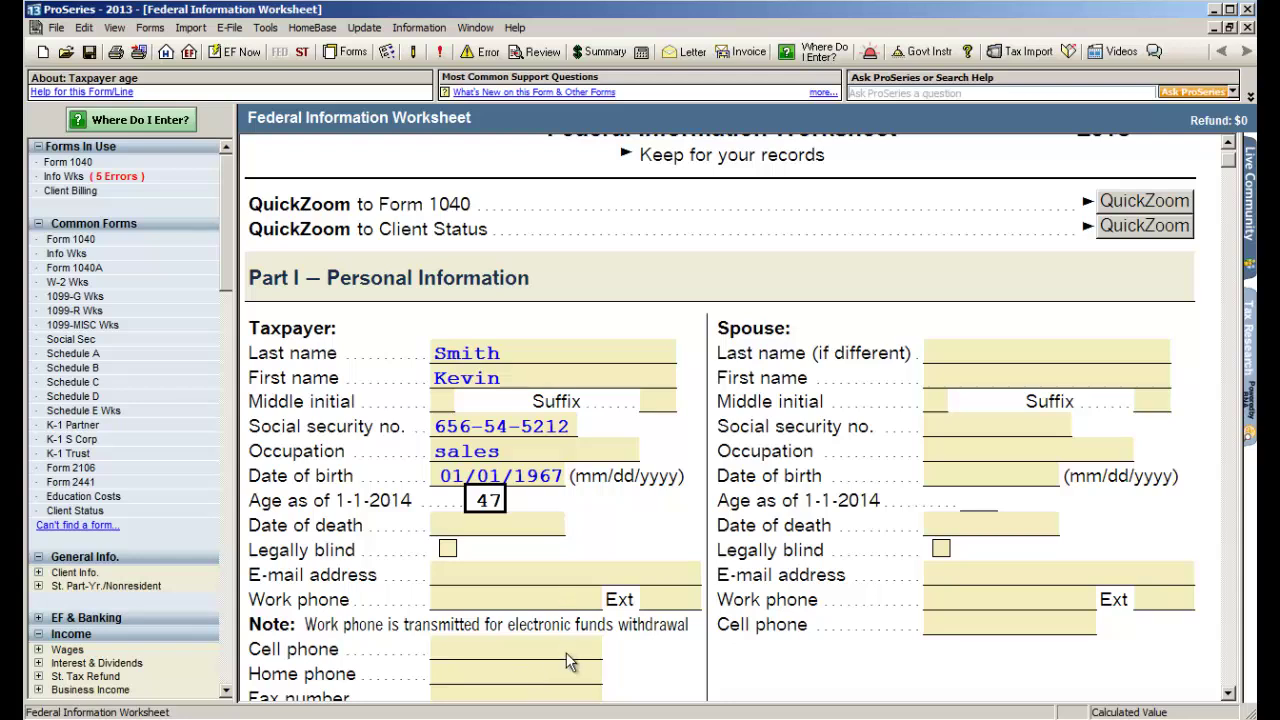
- Enter the spouse's first name, SSN, occupation 'sales' and birth date
left_click(952, 383)
type("Sue")
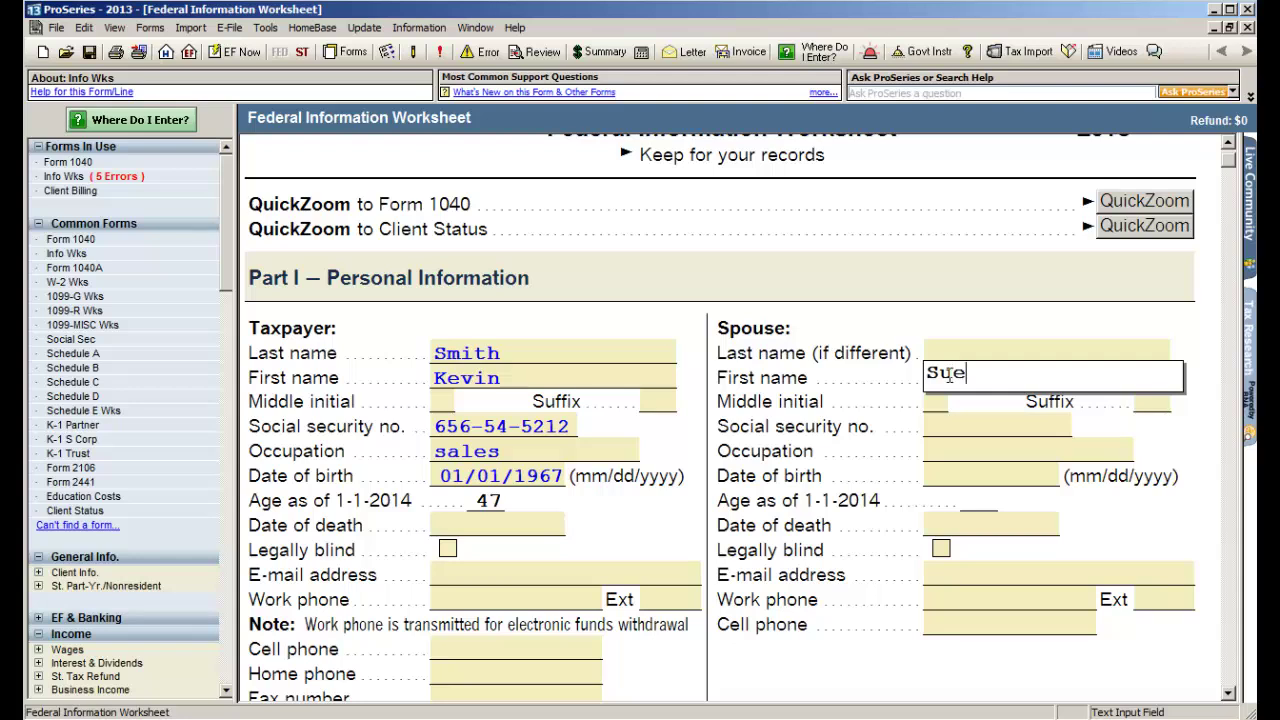
key("Tab")
key("Tab")
key("Tab")
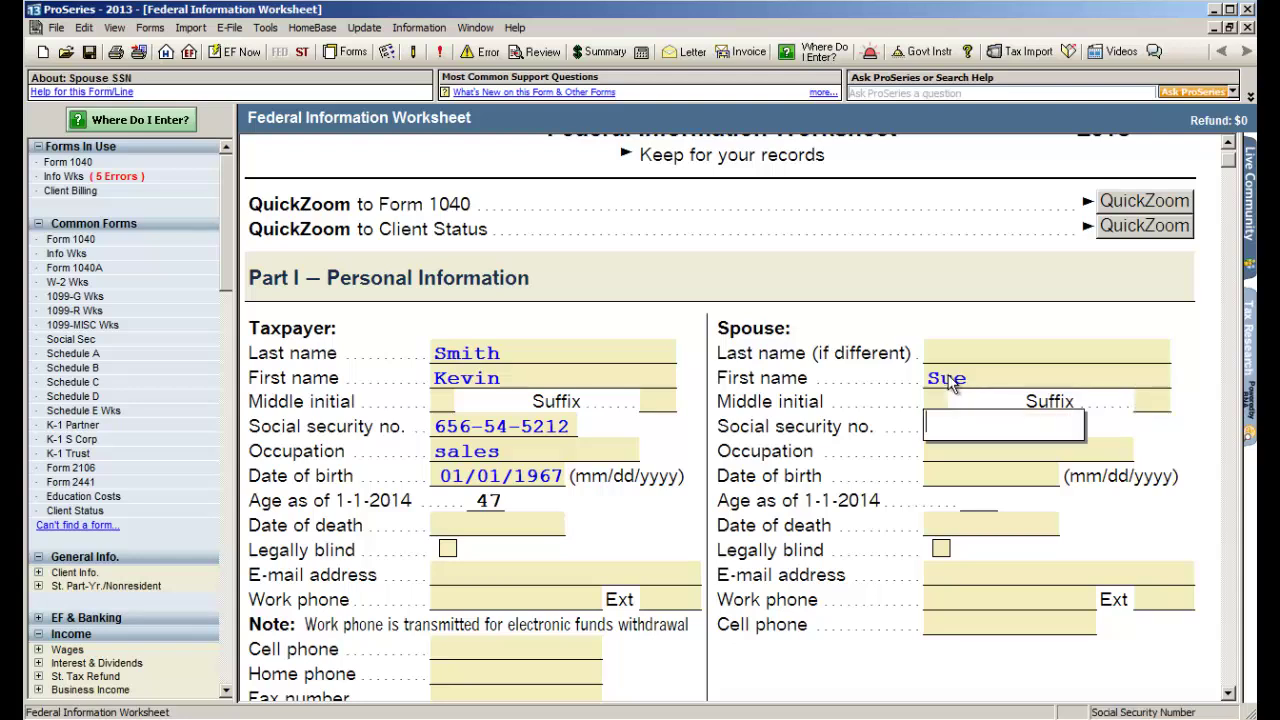
key("Tab")
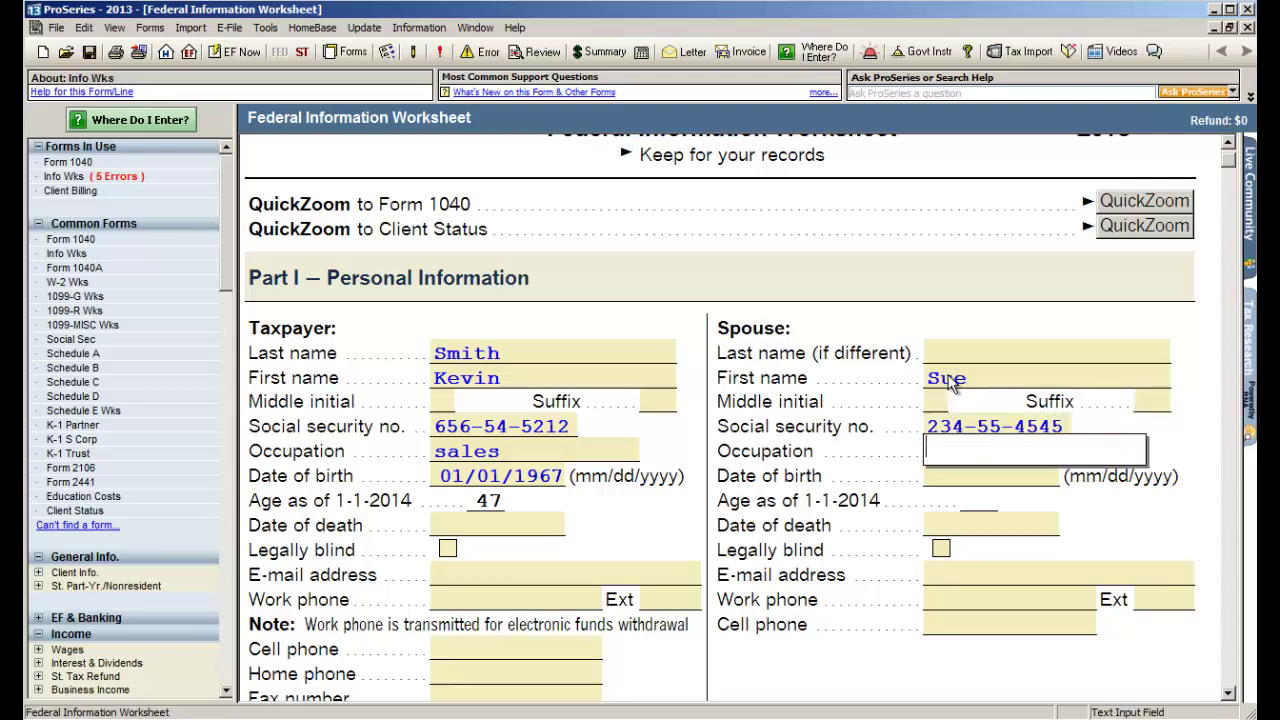
type("sales")
key("Tab")
type("01")
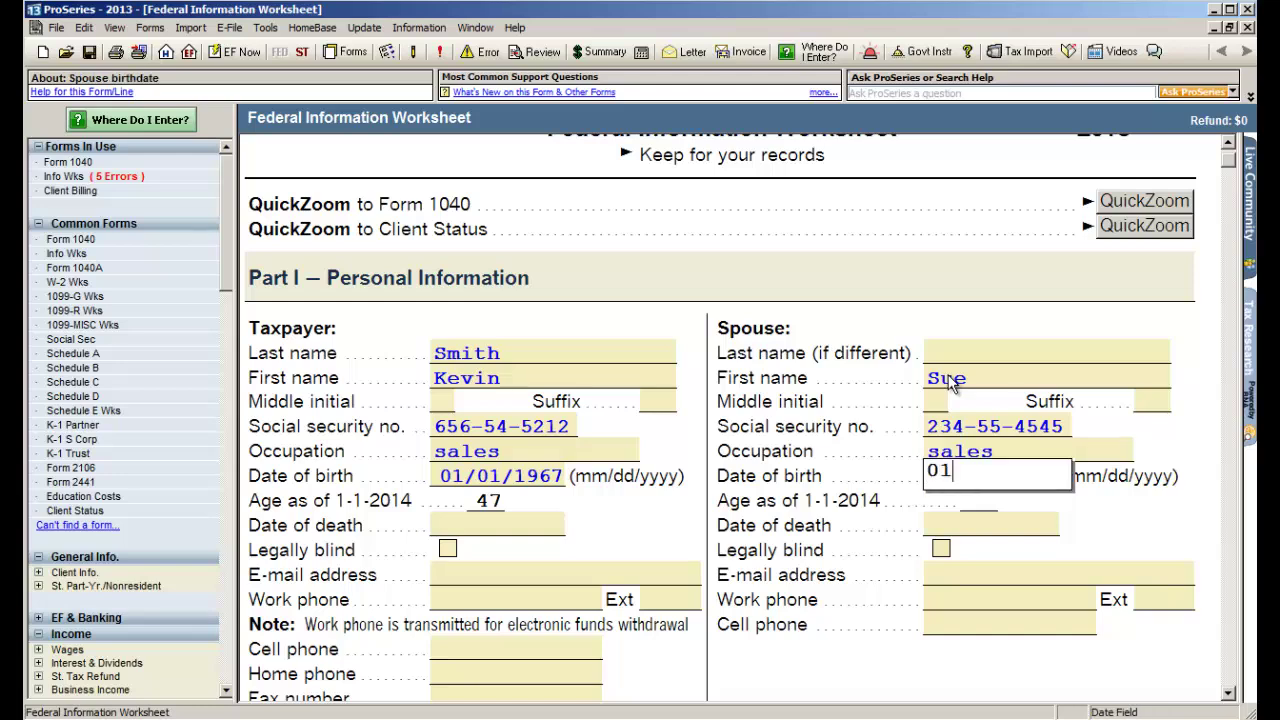
type("/01/1968")
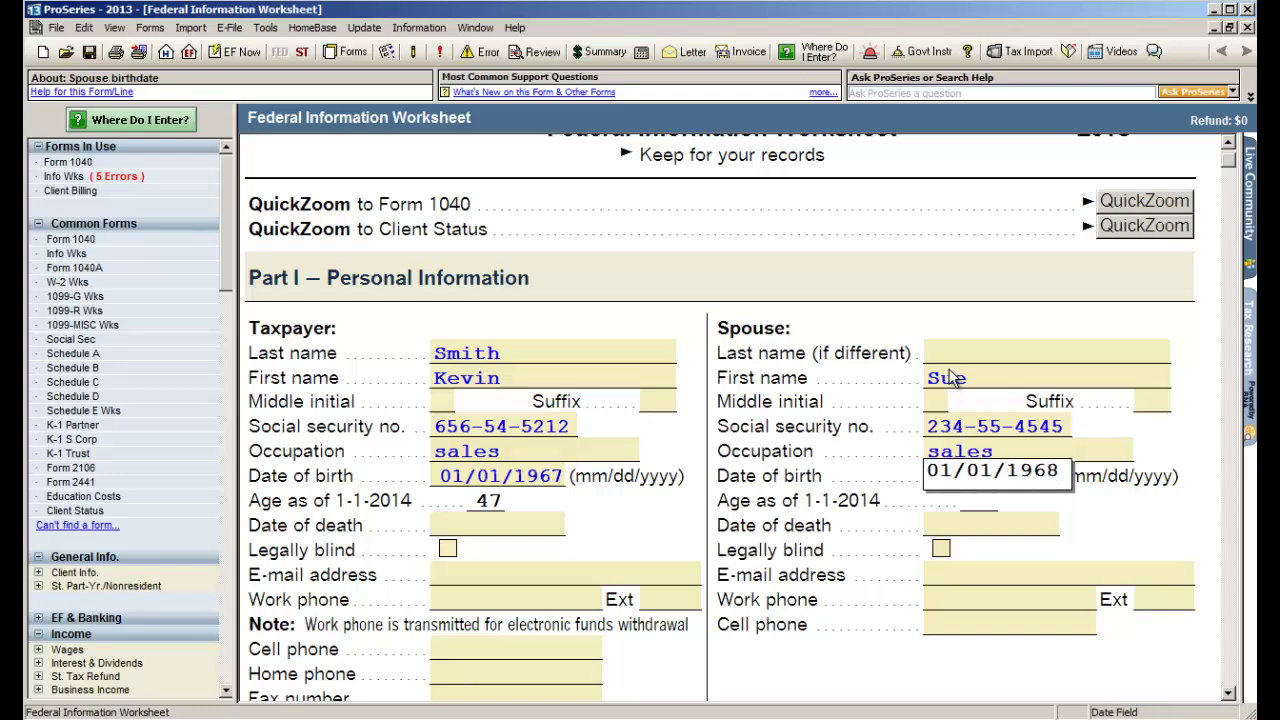
- Fill in the home street address and ZIP code so city and state complete
scroll(938, 372, "down", 1)
scroll(938, 371, "down", 5)
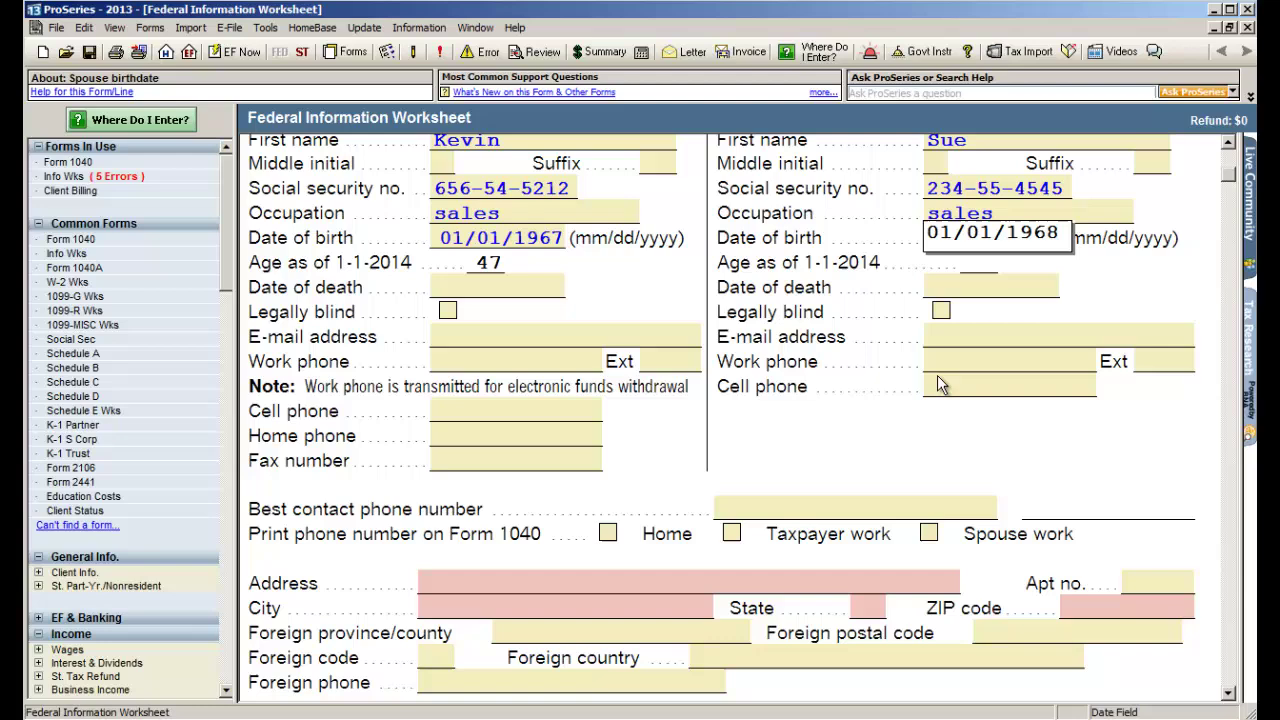
scroll(937, 391, "down", 1)
left_click(555, 515)
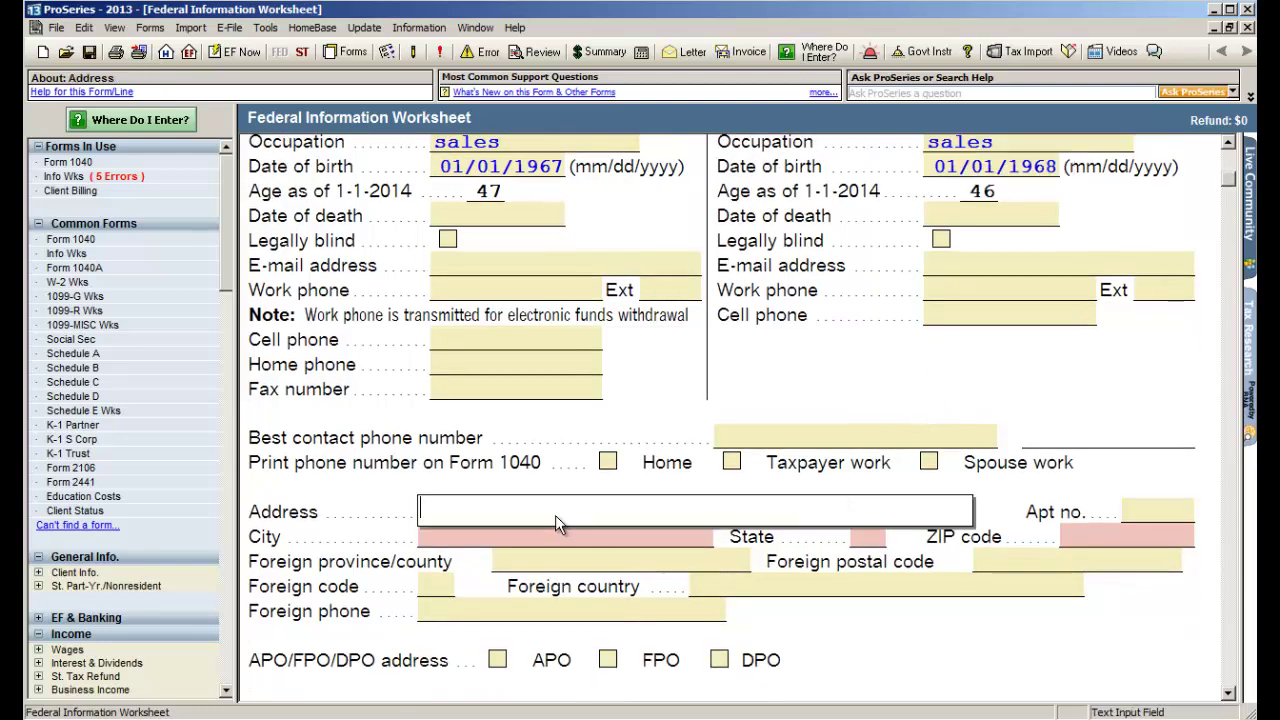
key("Tab")
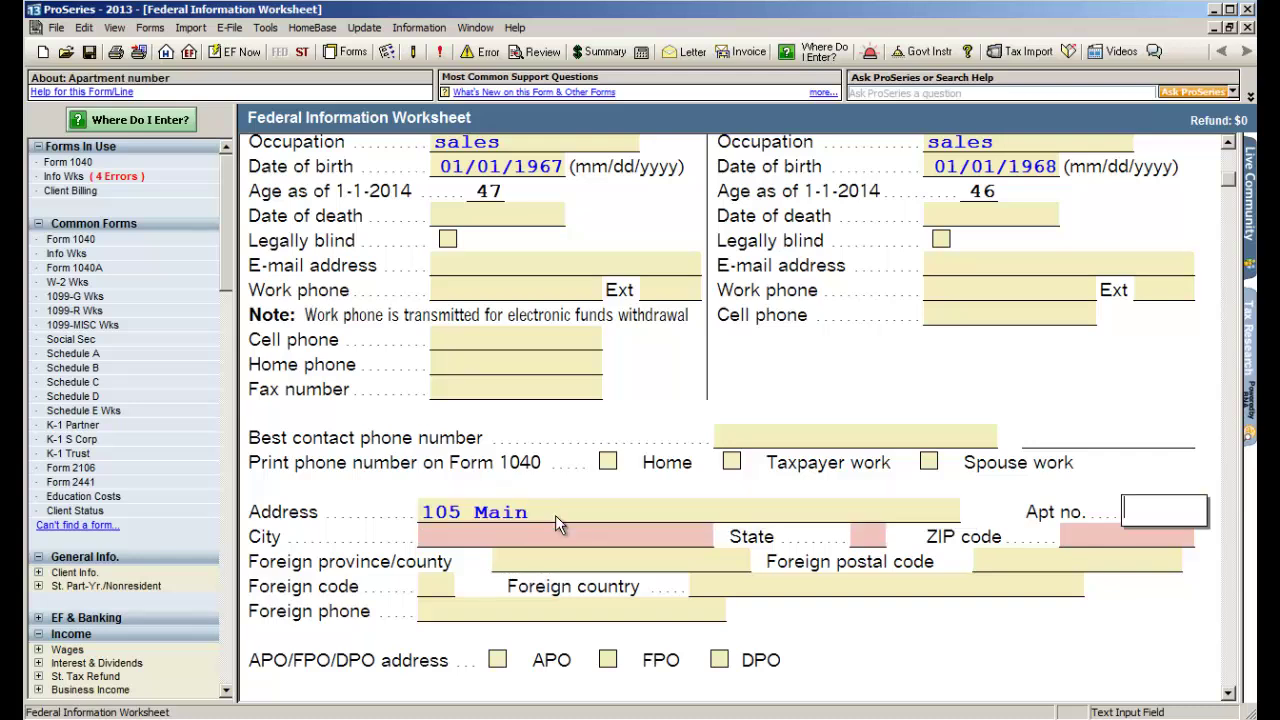
key("Tab")
type("95630")
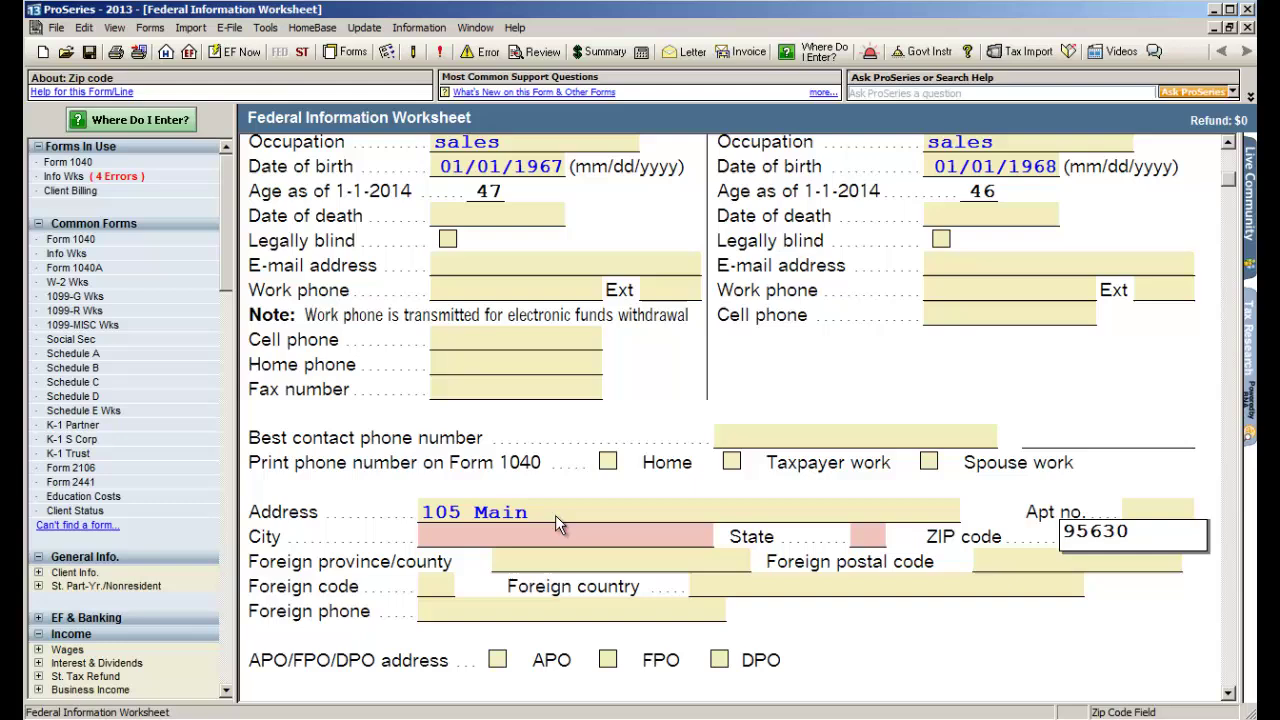
key("Tab")
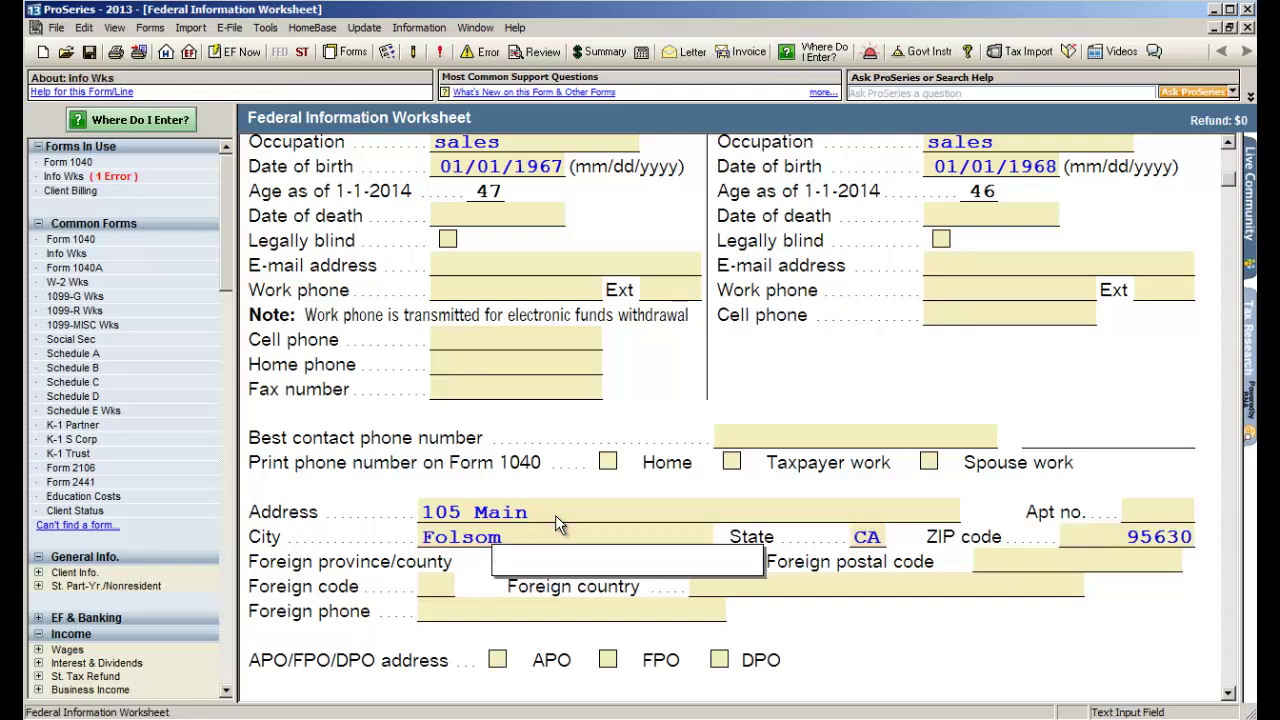
- Set the filing status to married filing jointly
scroll(556, 520, "down", 2)
scroll(556, 530, "down", 7)
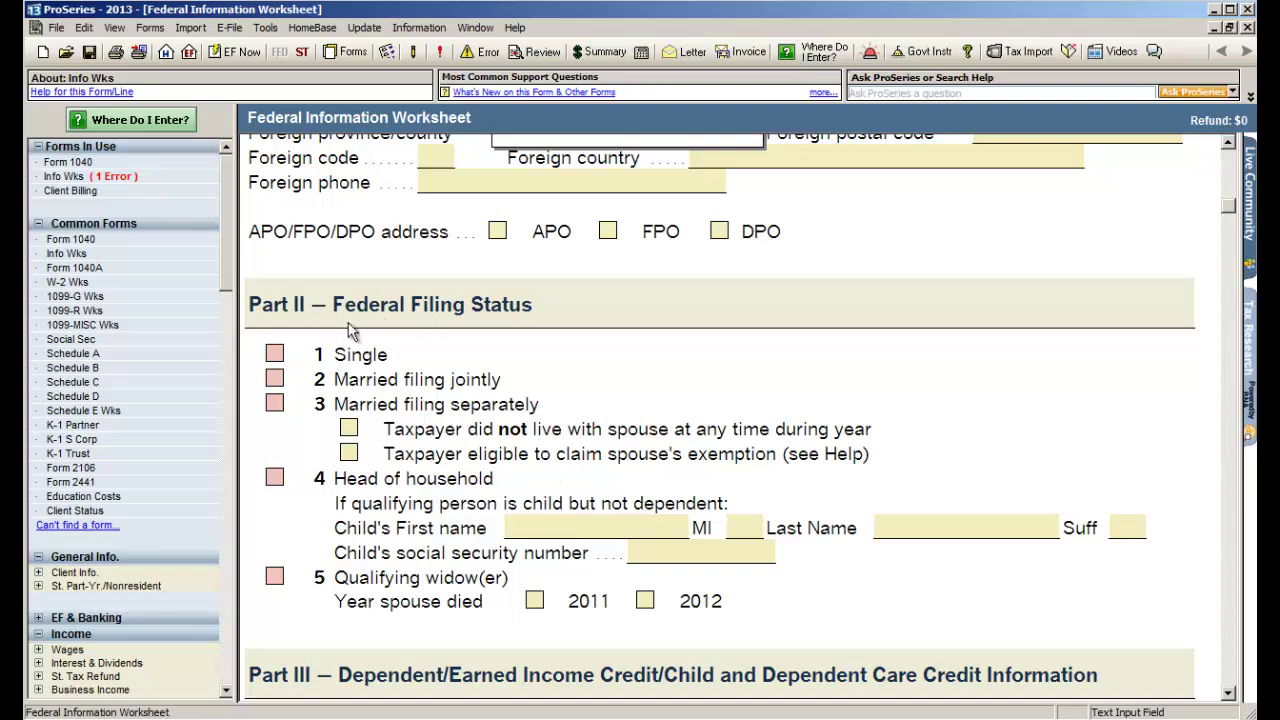
left_click(275, 381)
scroll(776, 436, "down", 7)
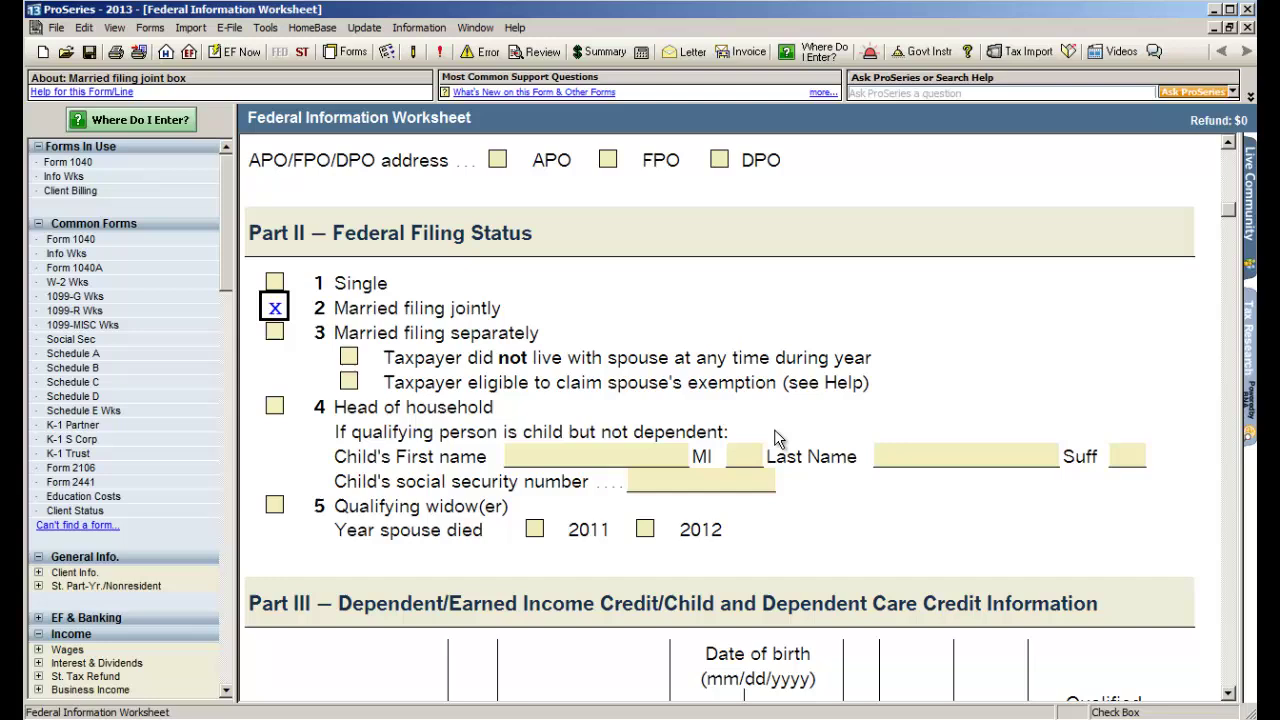
scroll(776, 436, "down", 1)
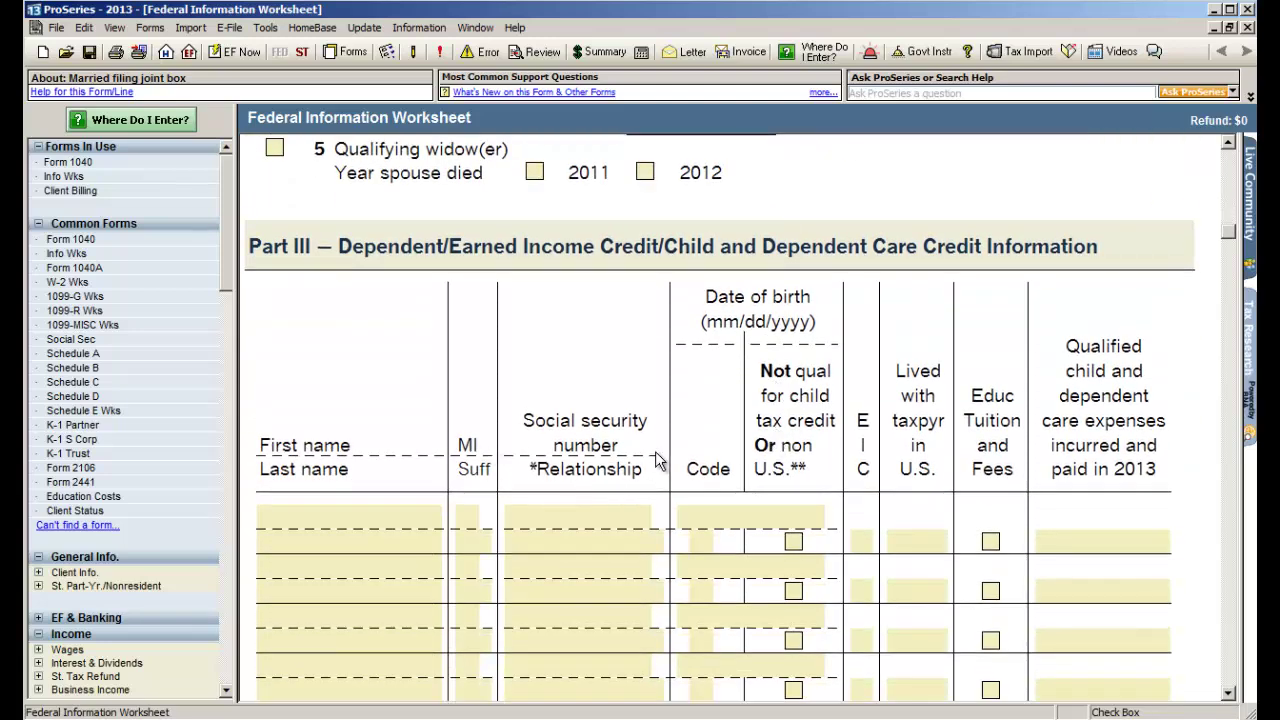
- Add the first dependent's name, SSN, relationship Daughter and birth date
left_click(321, 515)
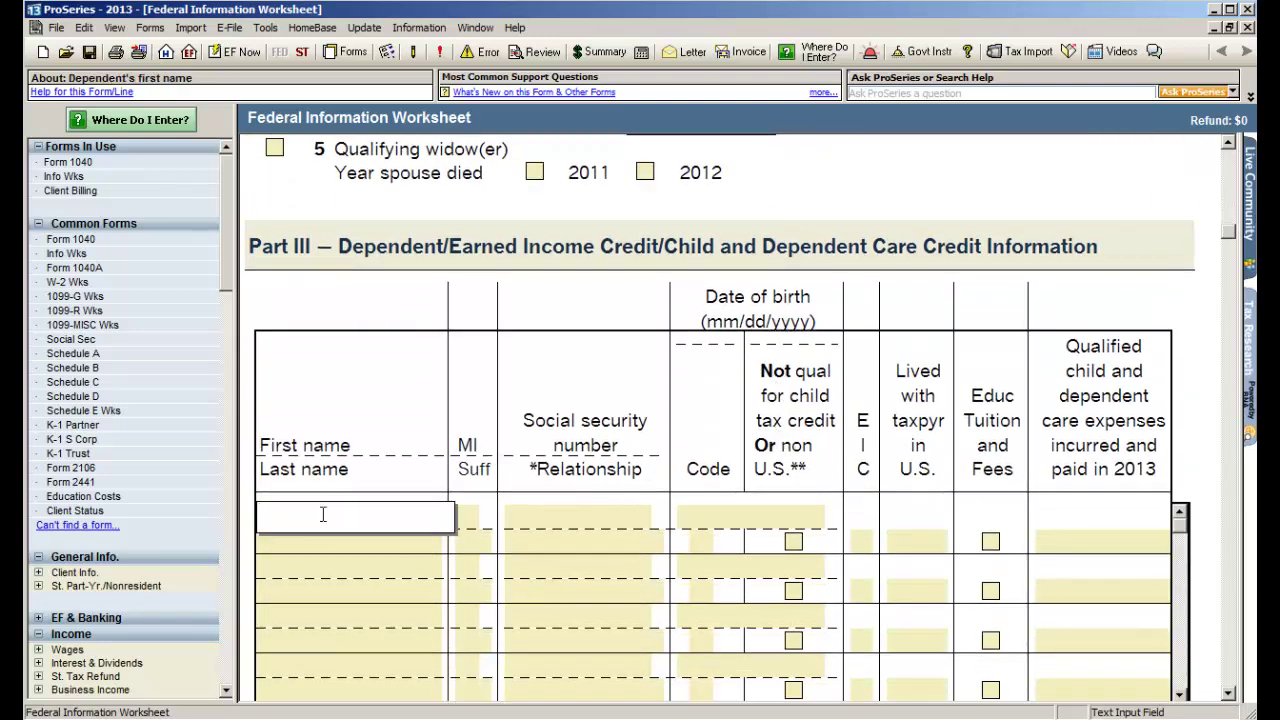
type("Mary")
key("Tab")
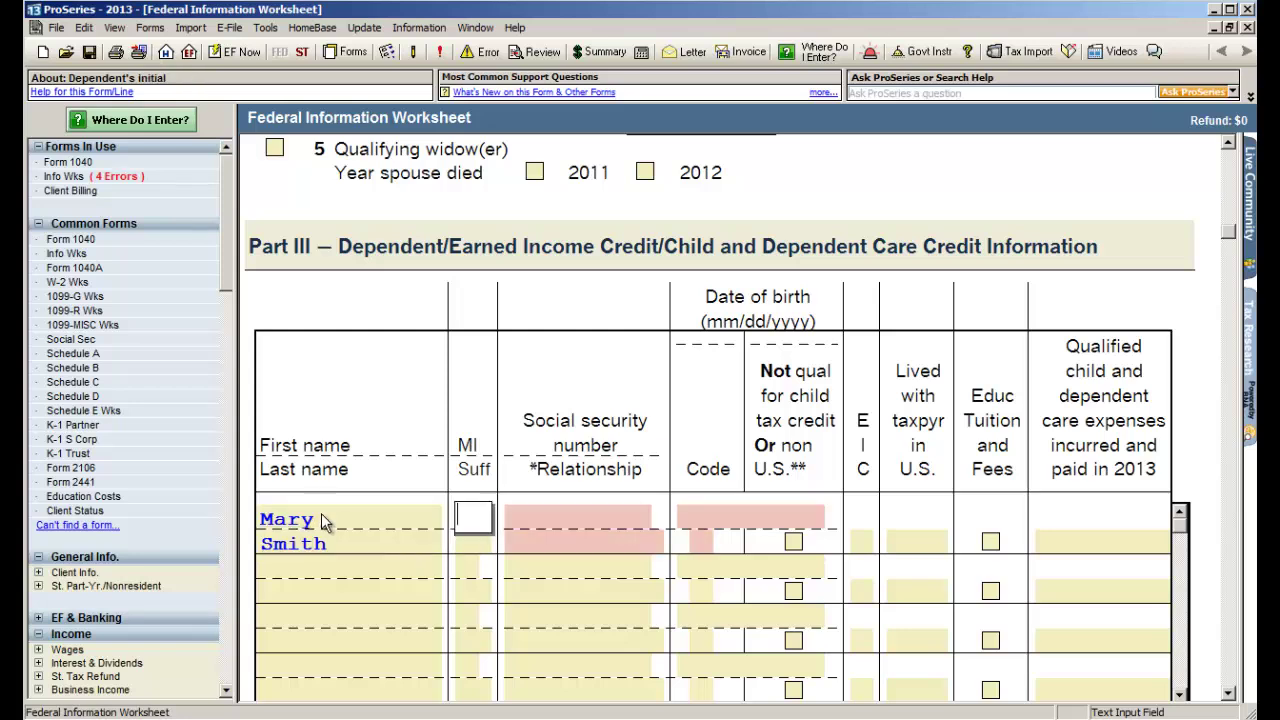
key("Tab")
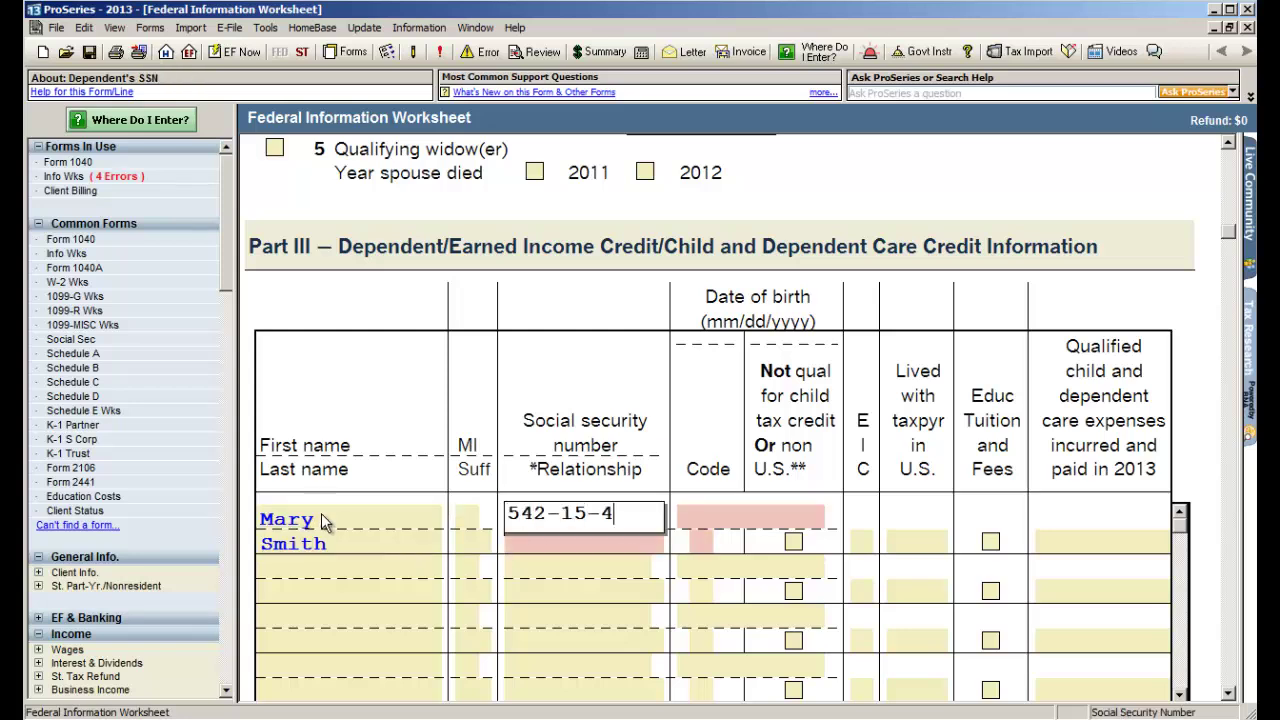
key("Tab")
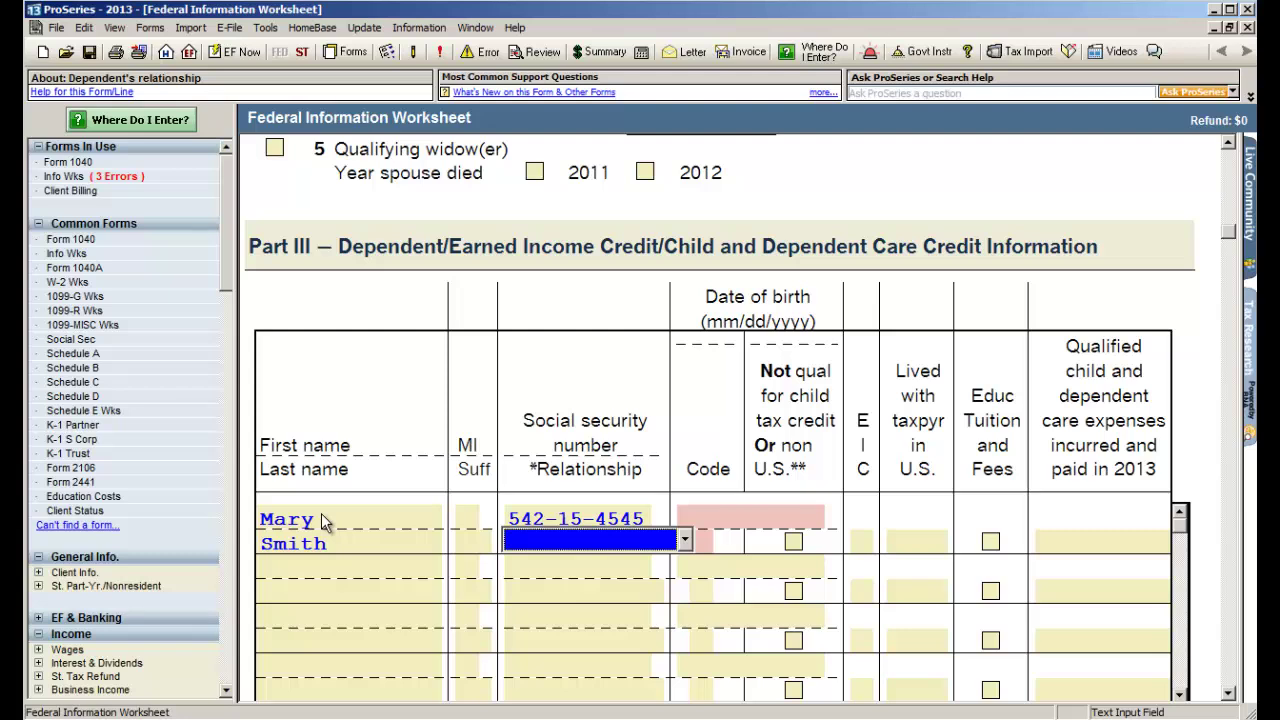
key("d")
key("Tab")
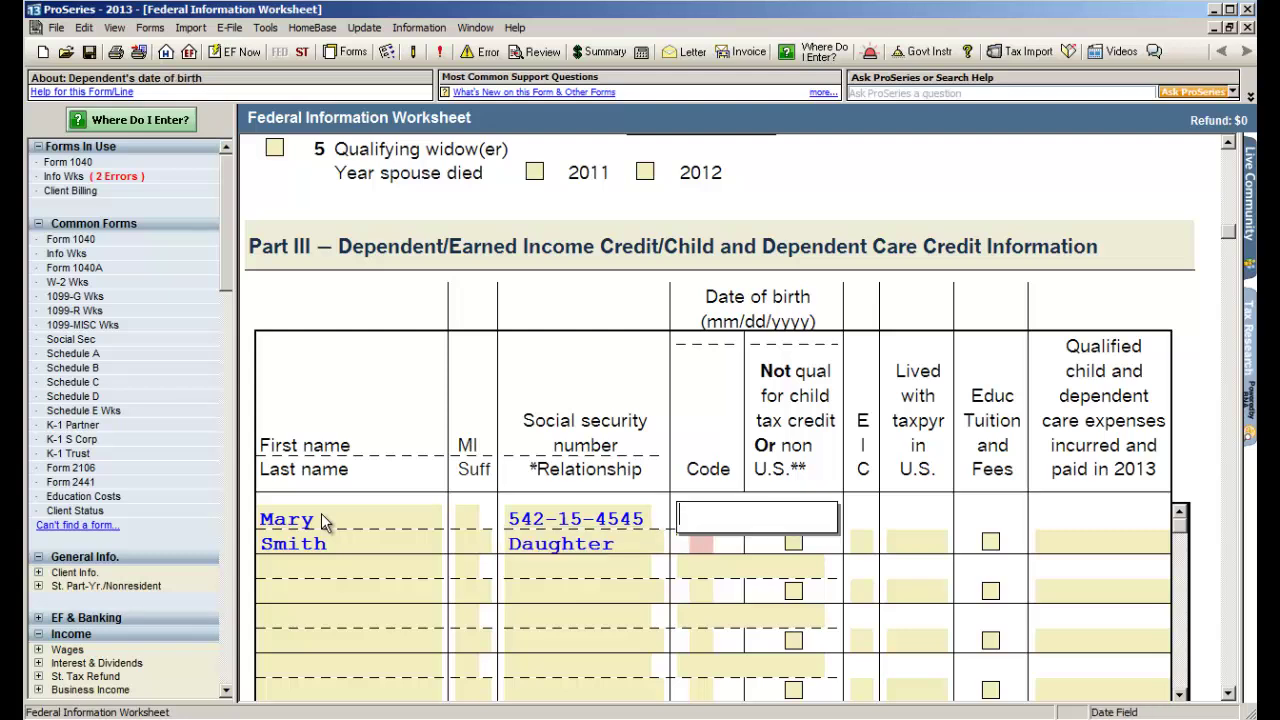
type("01/02/2008")
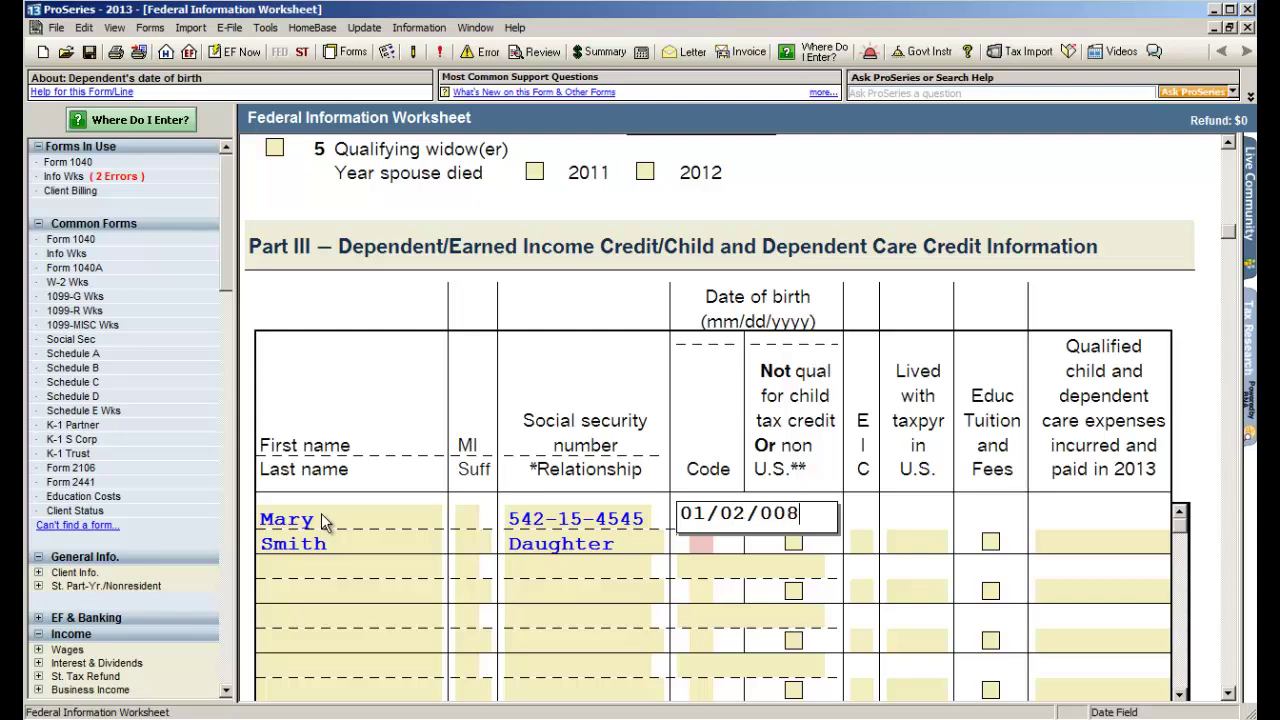
key("Tab")
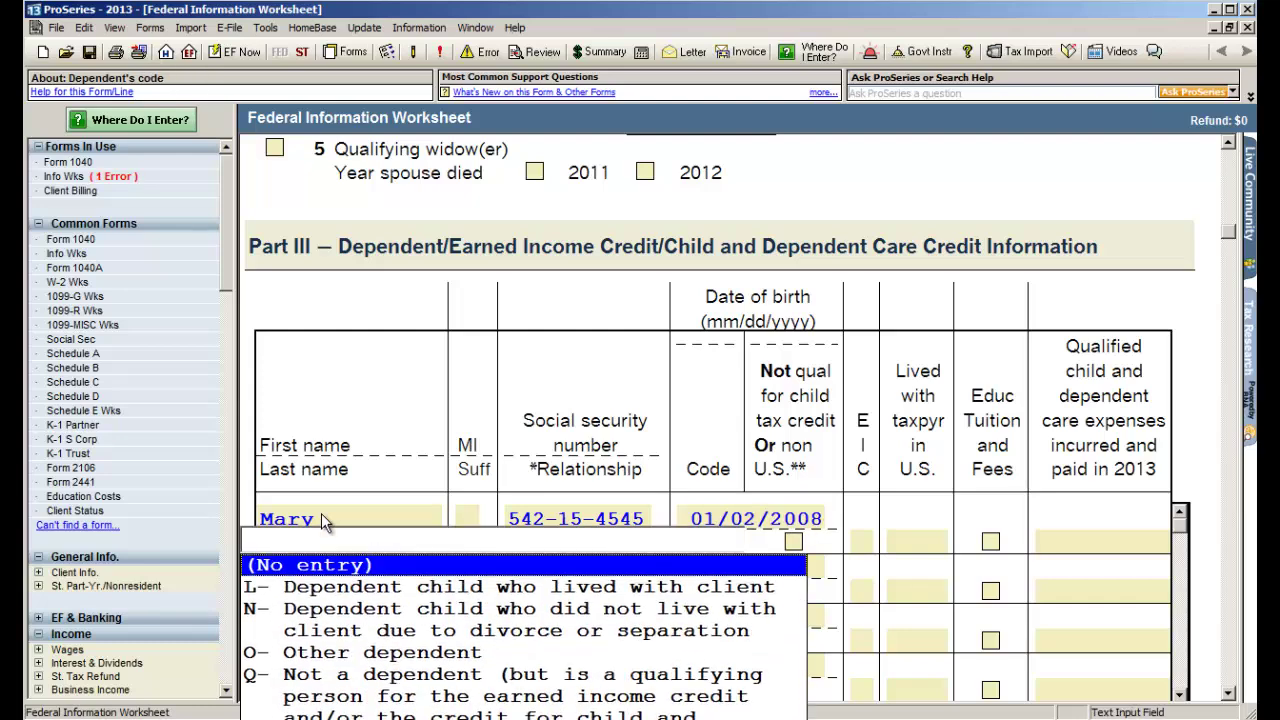
- Give the dependent code L, EIC code E and 12 months lived with the taxpayer
key("l")
key("Return")
key("Tab")
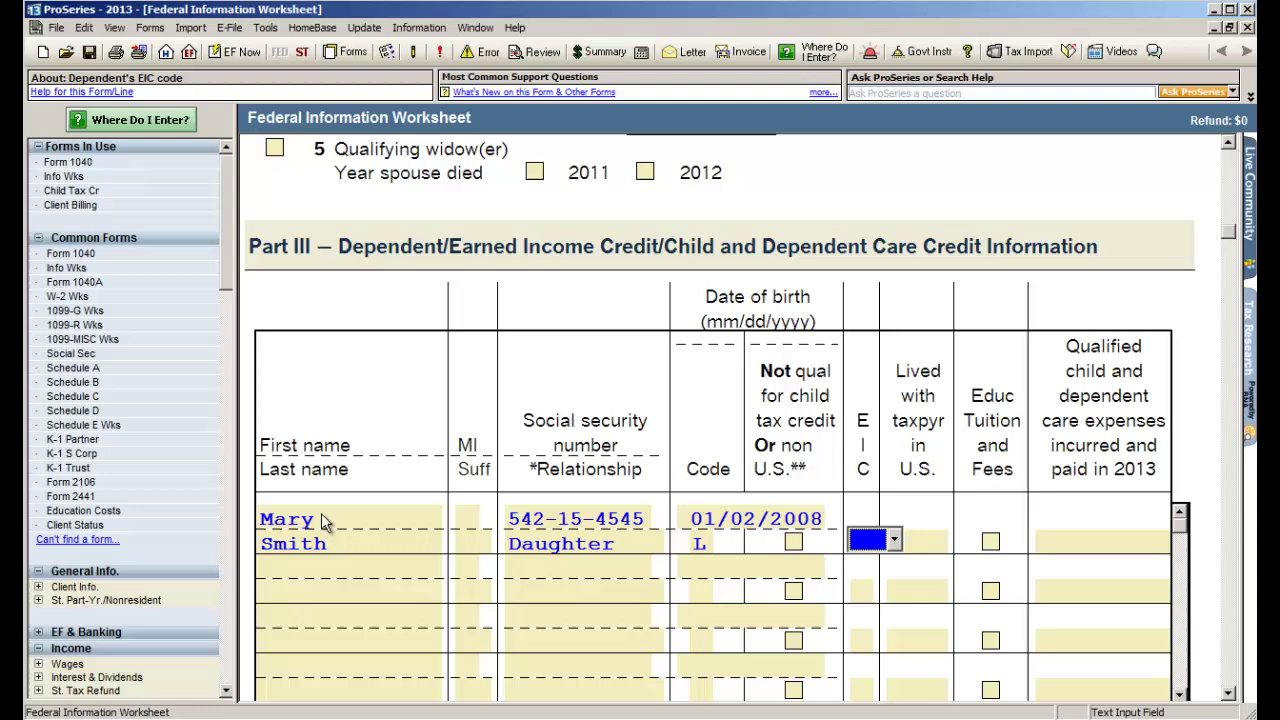
key("e")
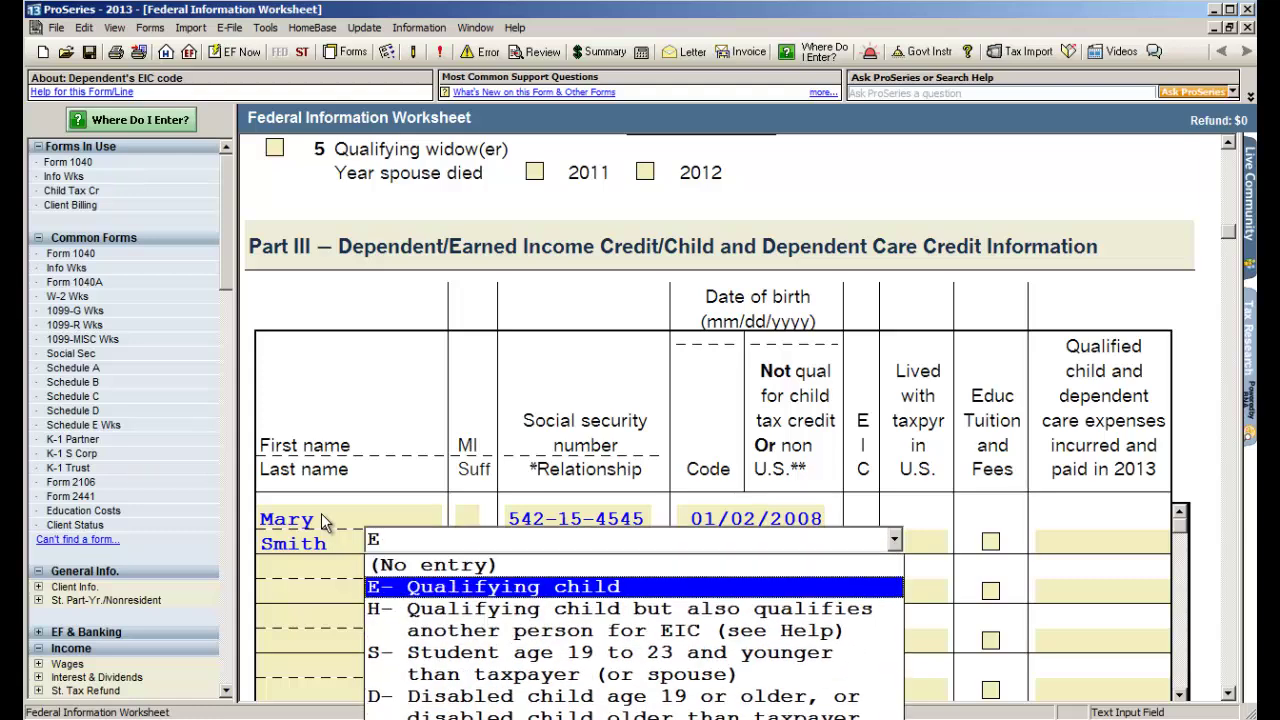
key("Return")
key("Tab")
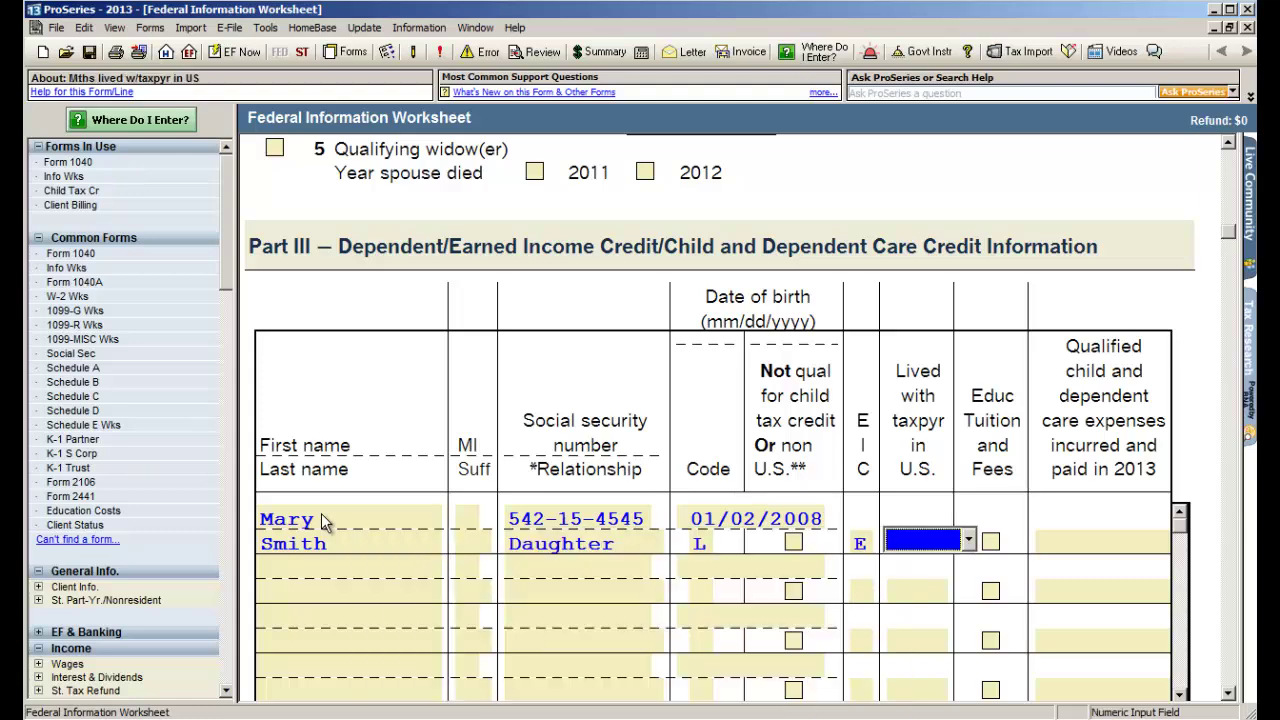
type("12")
key("Tab")
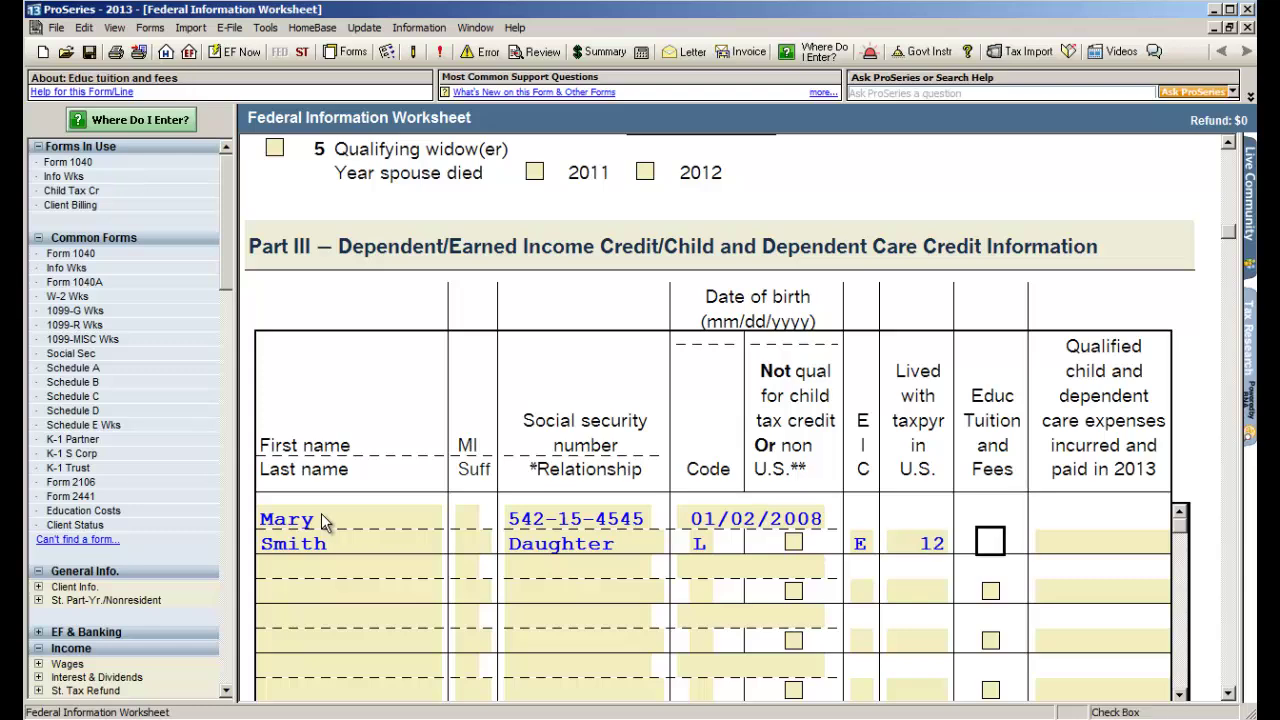
- Answer No to qualifying child of another person and Yes to US home over half the year
scroll(408, 620, "down", 8)
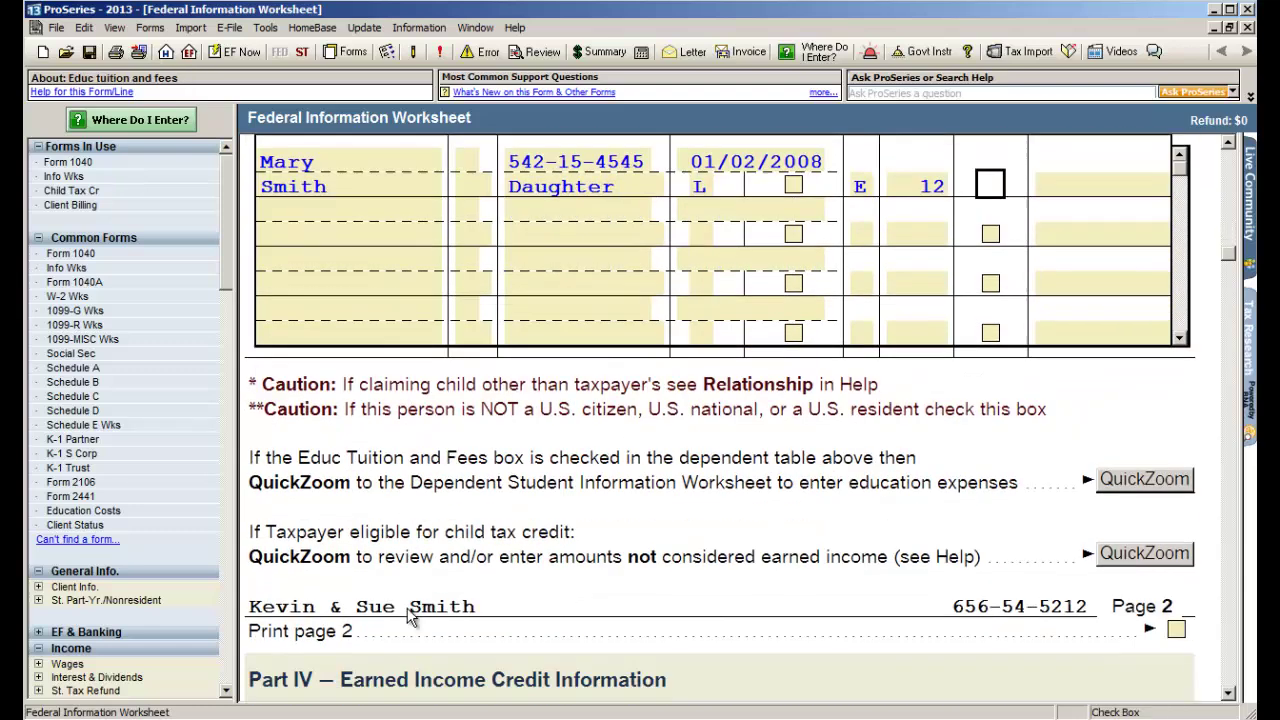
scroll(404, 613, "down", 1)
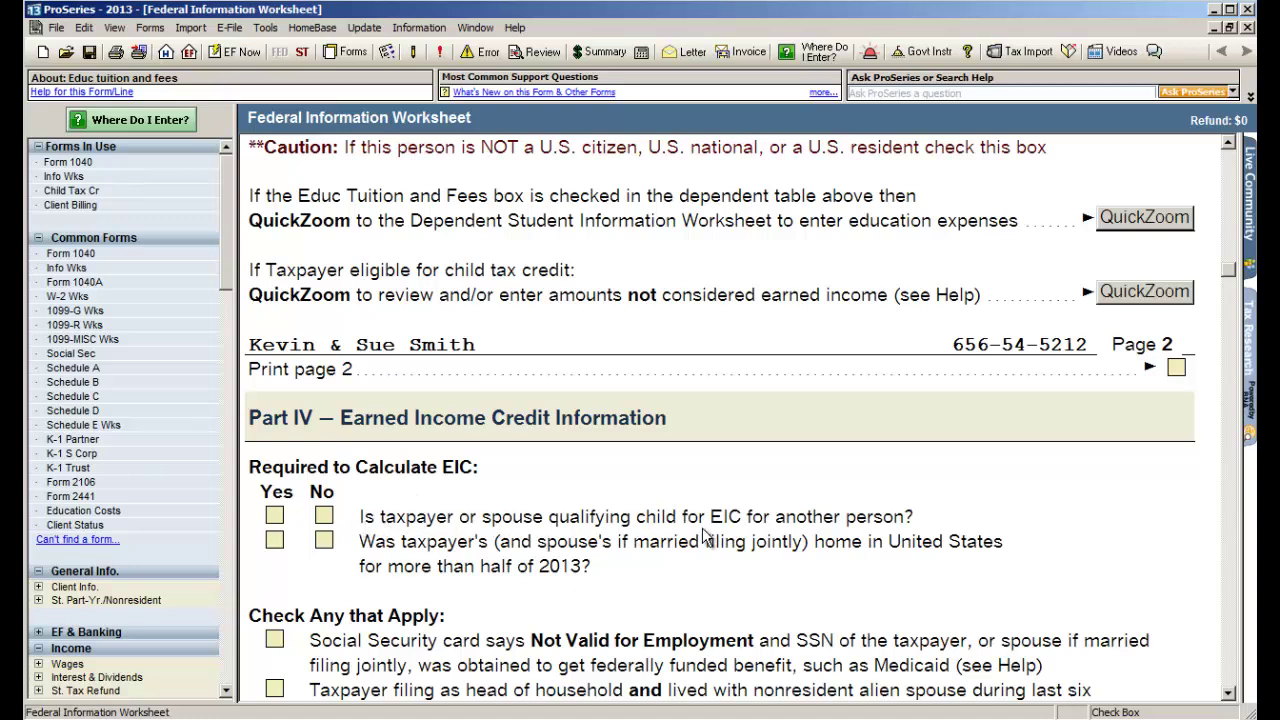
left_click(324, 516)
left_click(324, 516)
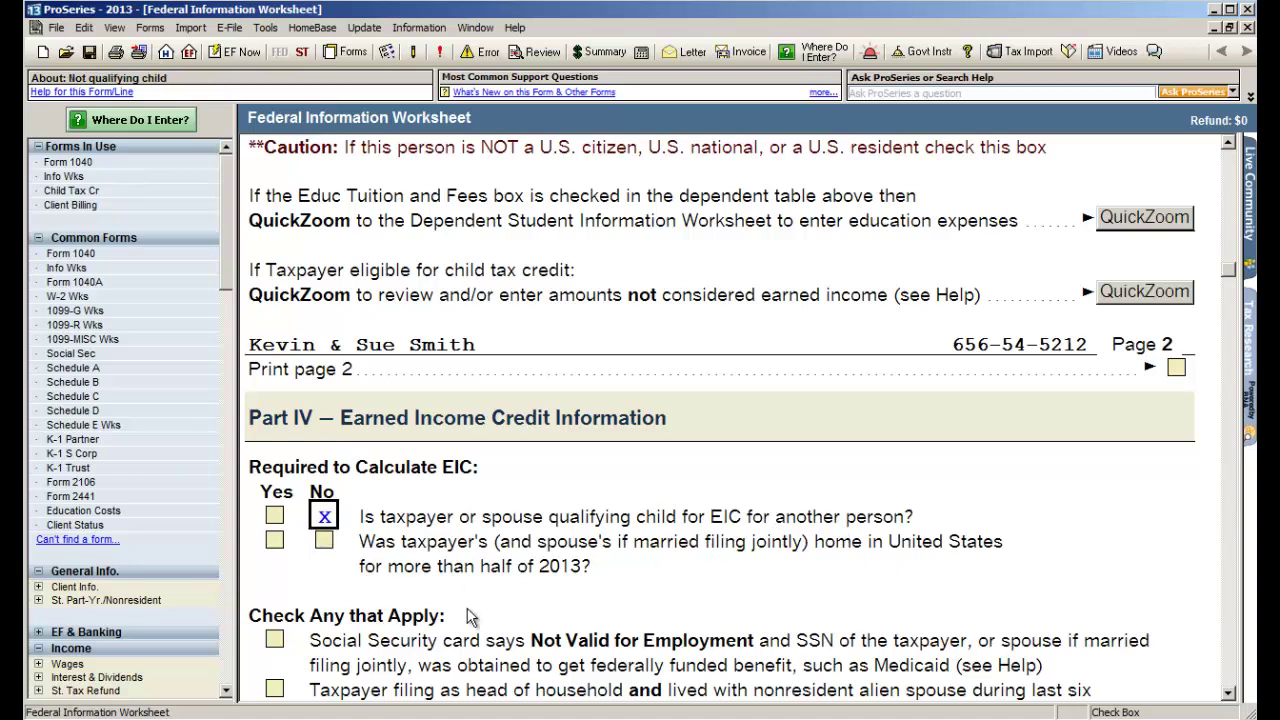
left_click(274, 540)
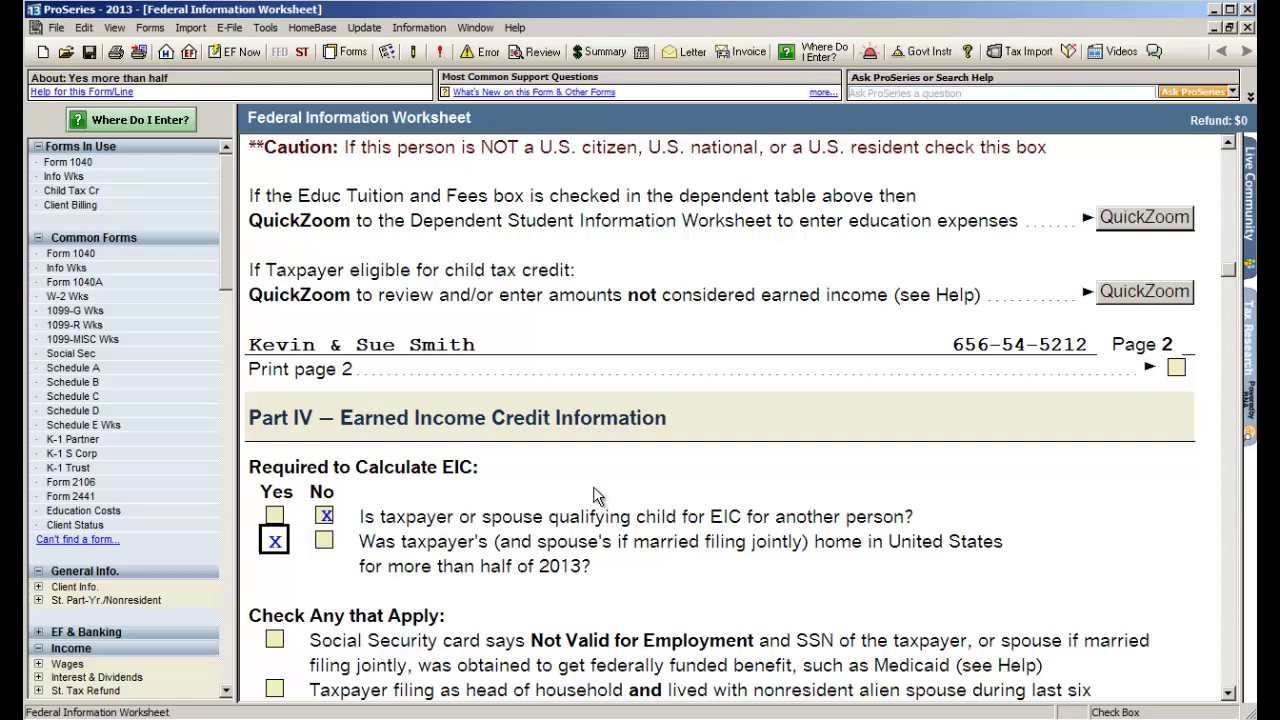
- Mark both the federal and state returns for electronic filing
scroll(596, 486, "down", 2)
scroll(599, 486, "down", 8)
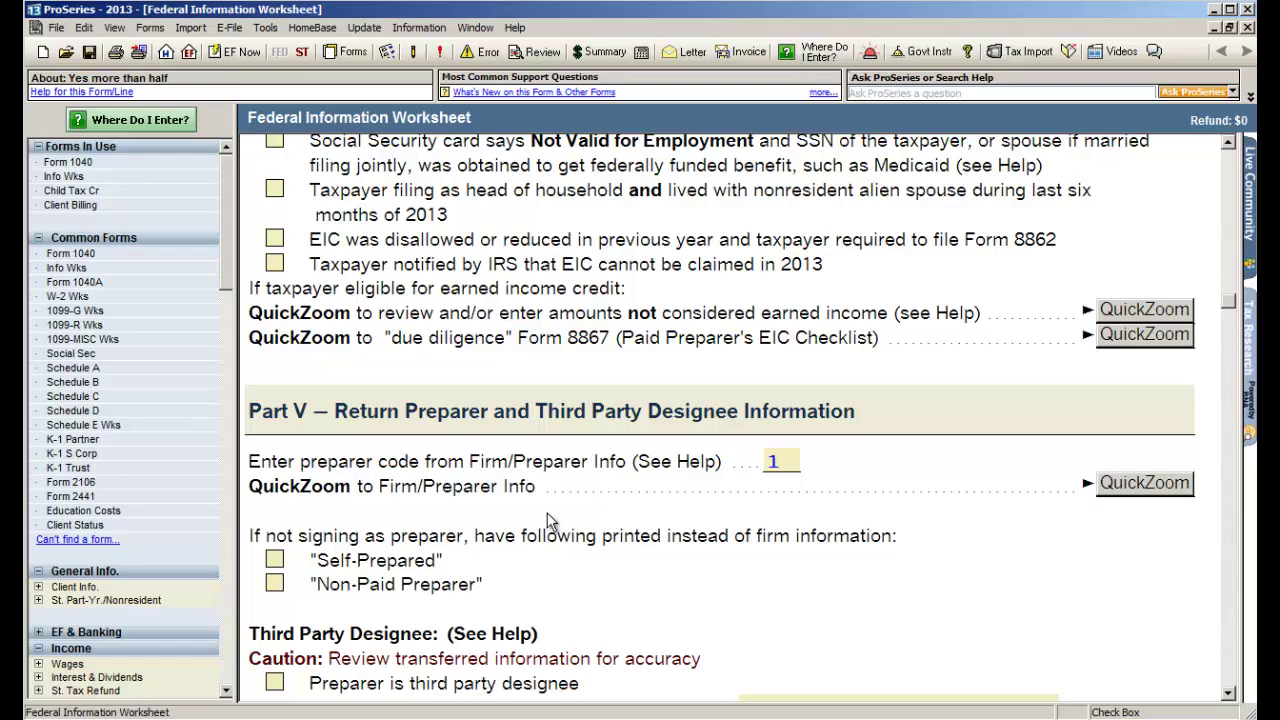
scroll(548, 520, "down", 9)
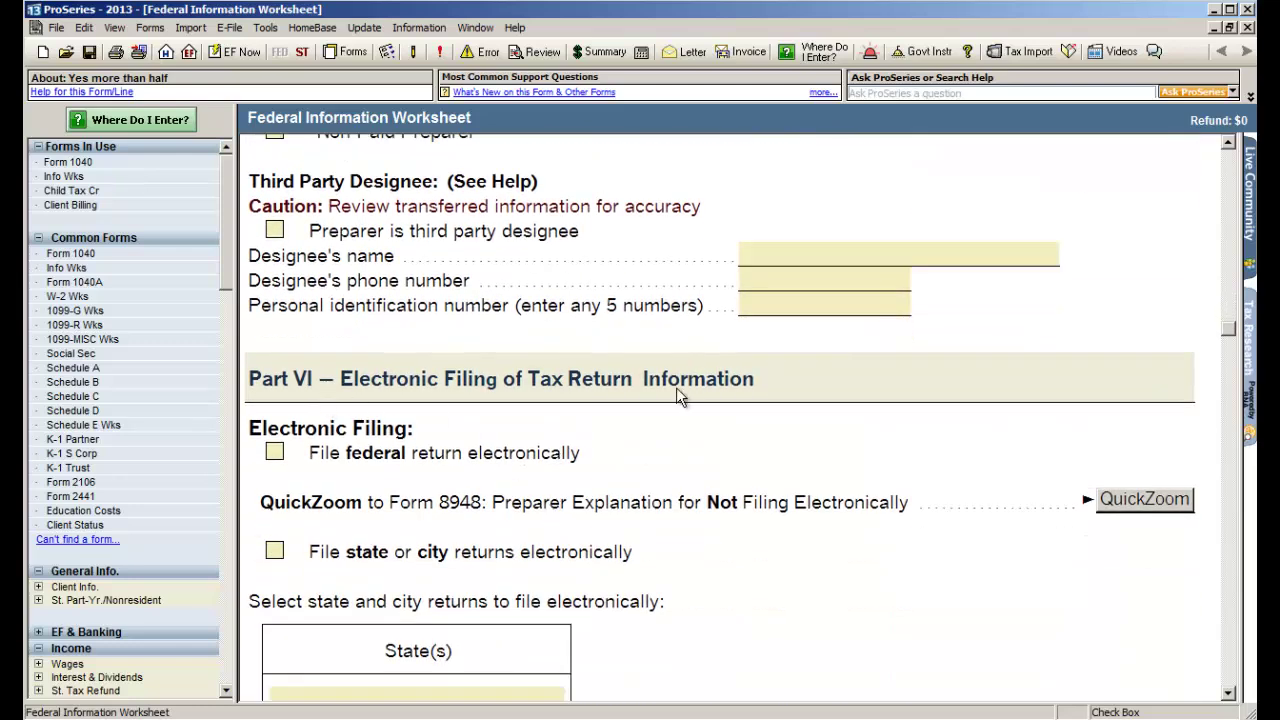
left_click(278, 456)
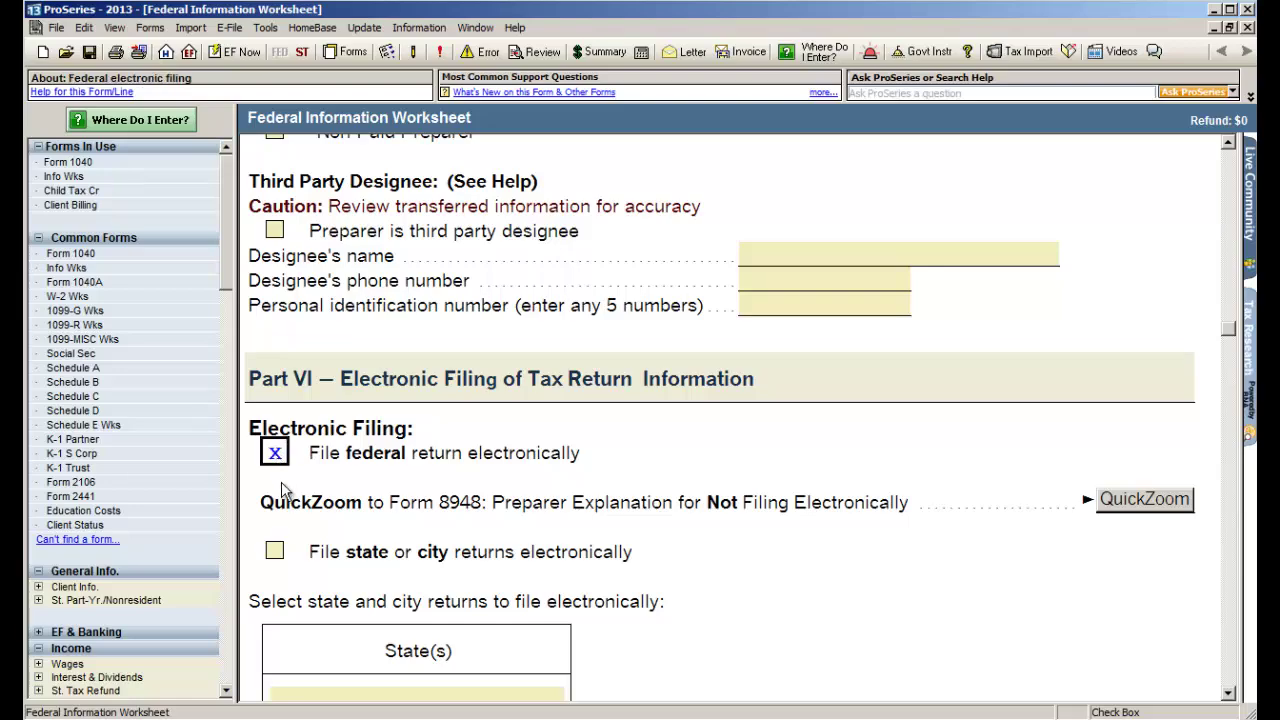
left_click(275, 551)
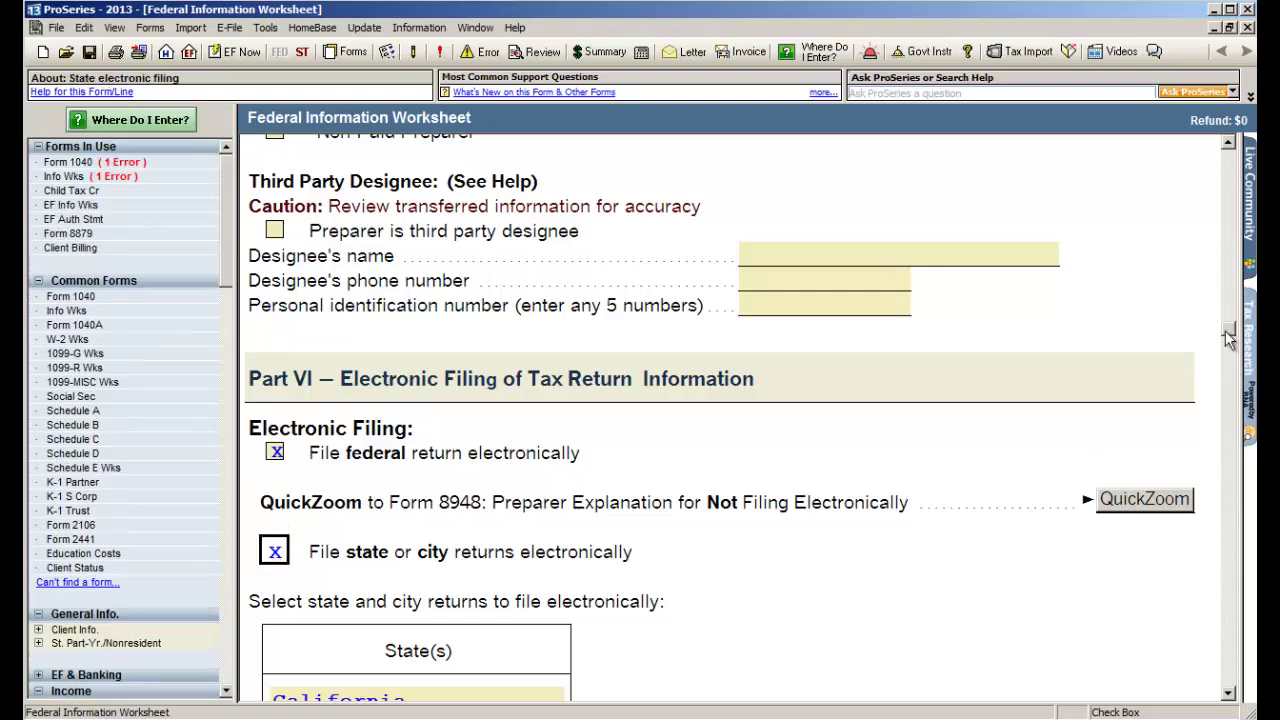
- QuickZoom from the top of the Federal Information Worksheet to Form 1040
left_click_drag(1232, 338, 1250, 148)
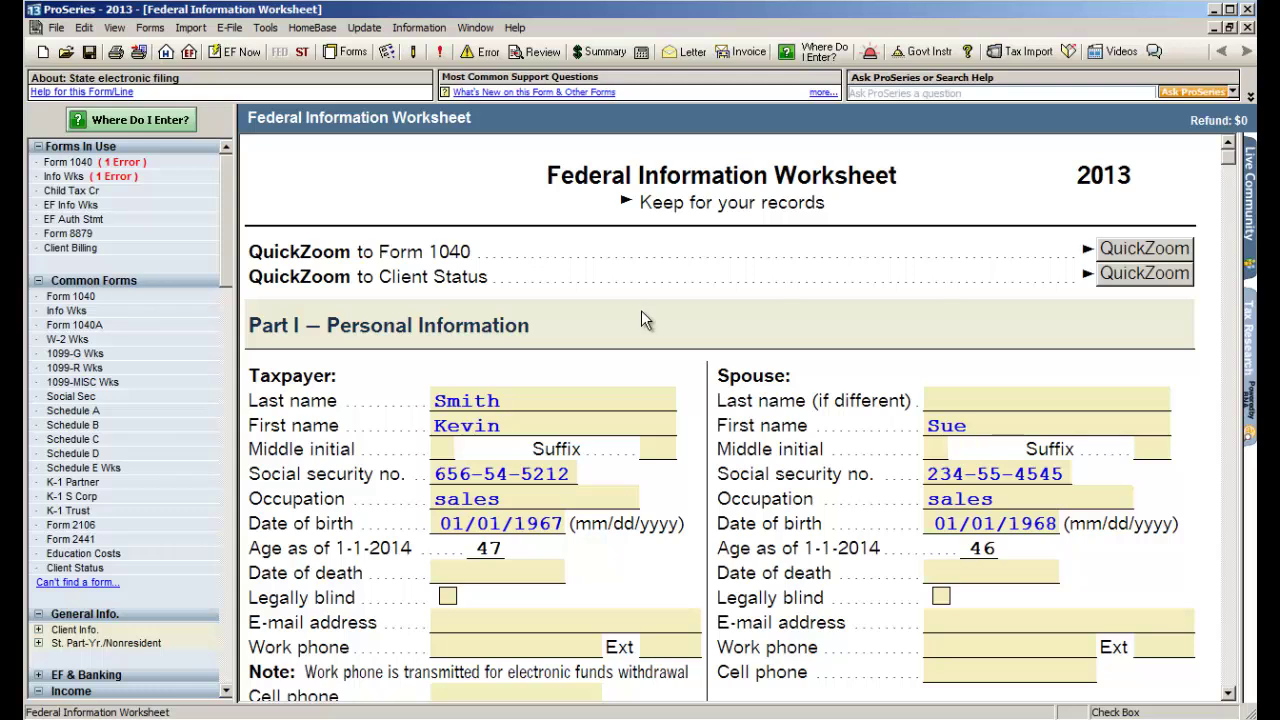
left_click(1143, 250)
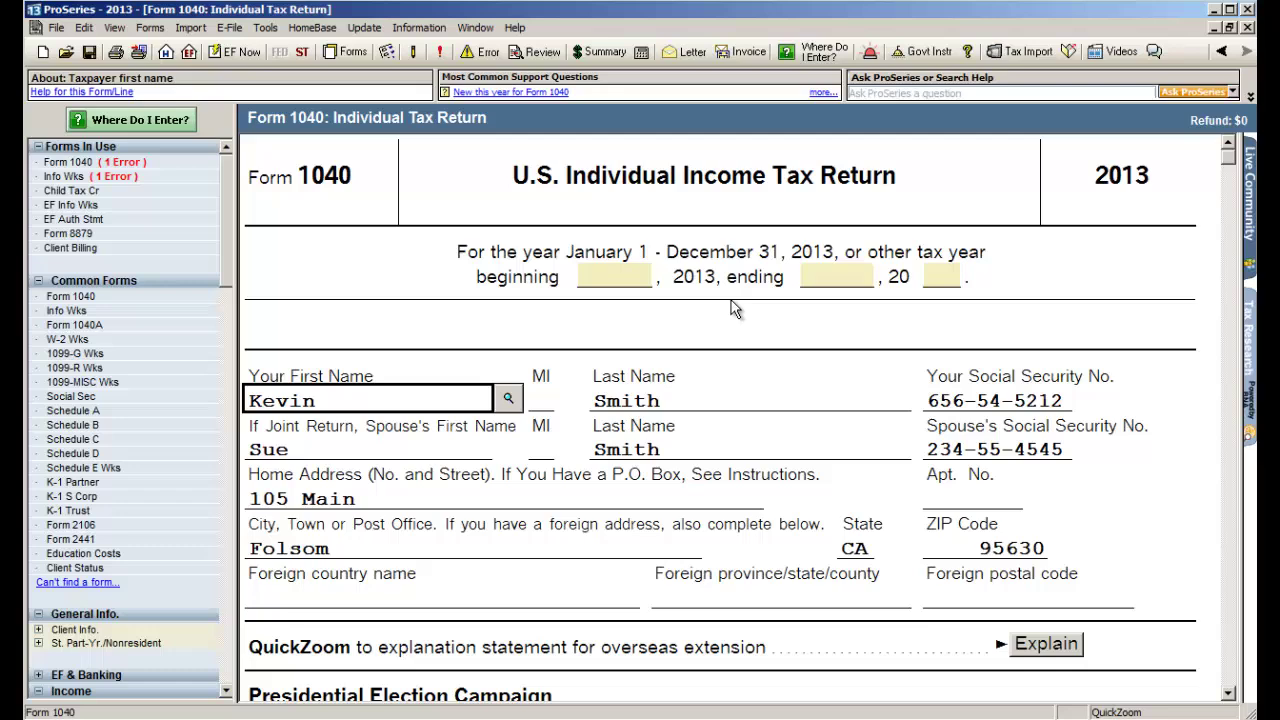
- Scroll Form 1040 past Filing Status and Exemptions to the Income lines 7–16
scroll(732, 304, "down", 10)
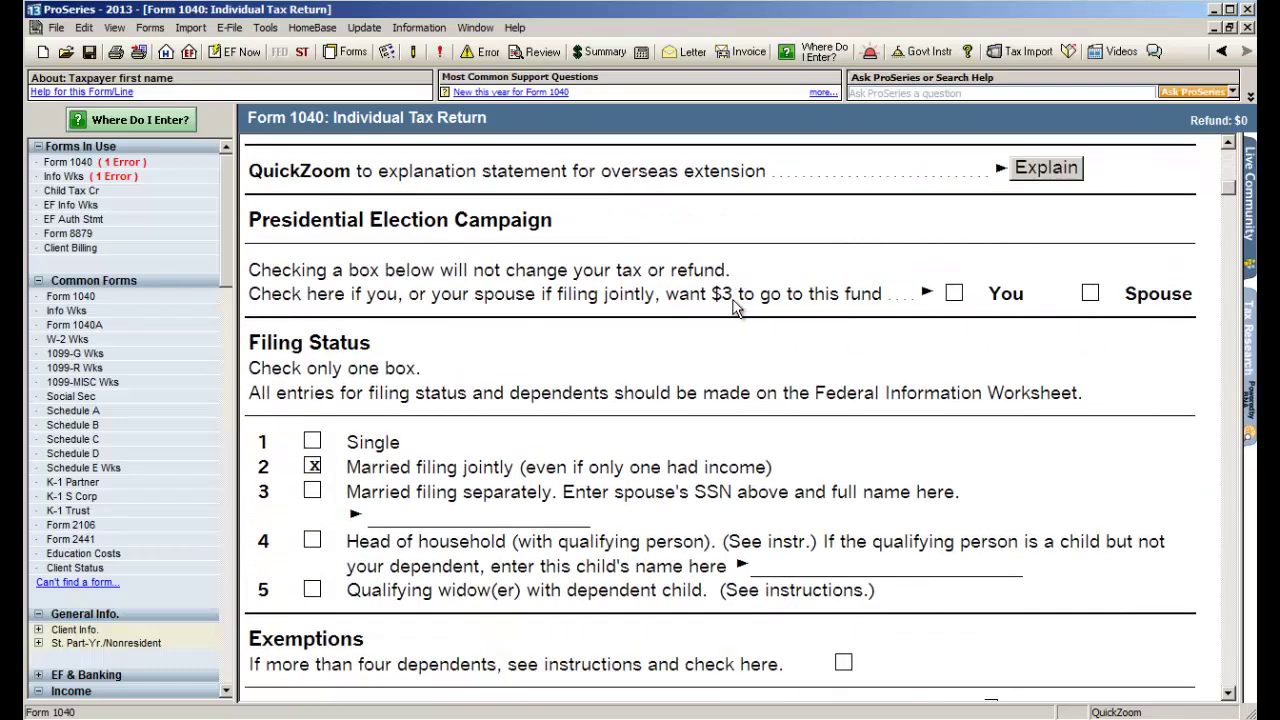
scroll(732, 304, "down", 10)
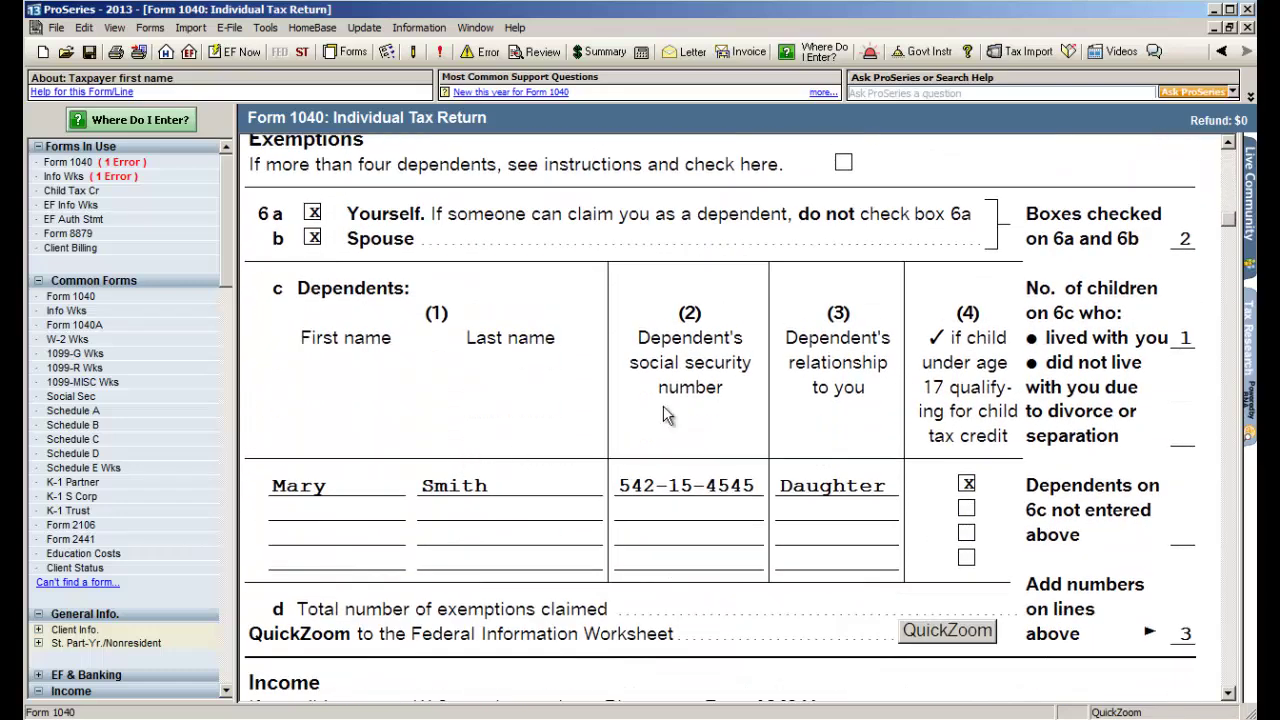
scroll(668, 416, "down", 7)
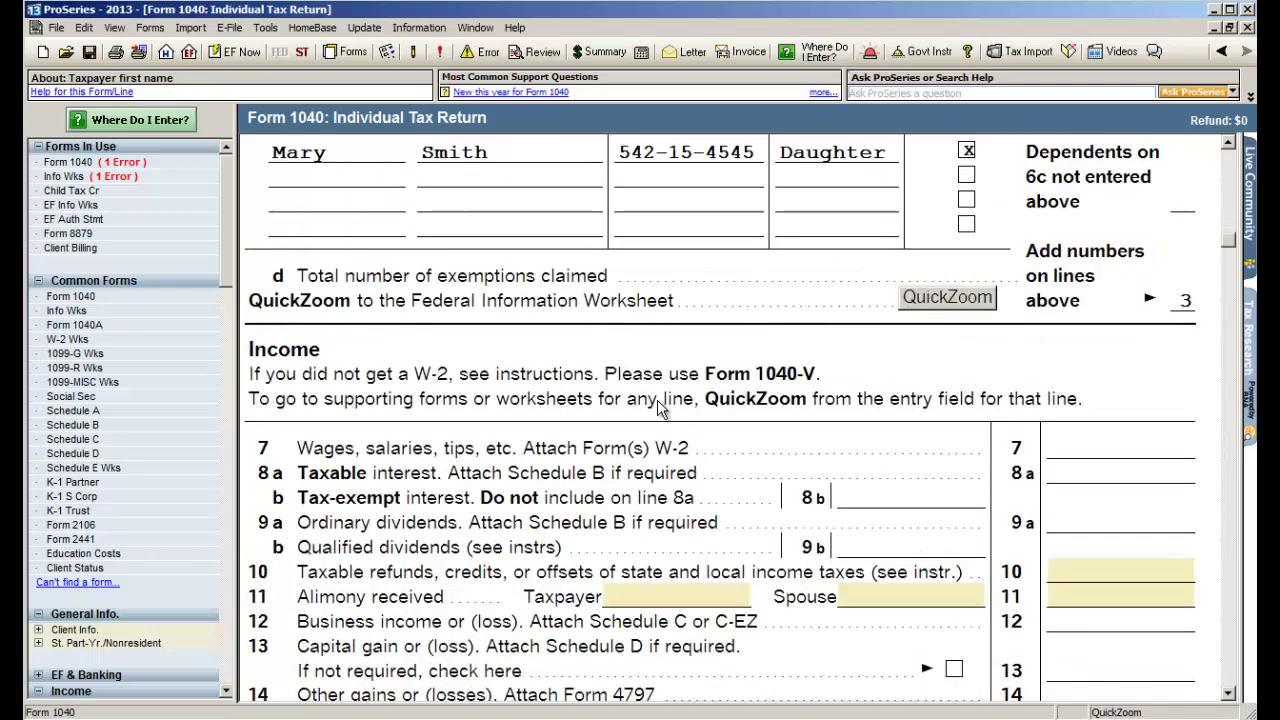
scroll(663, 408, "down", 2)
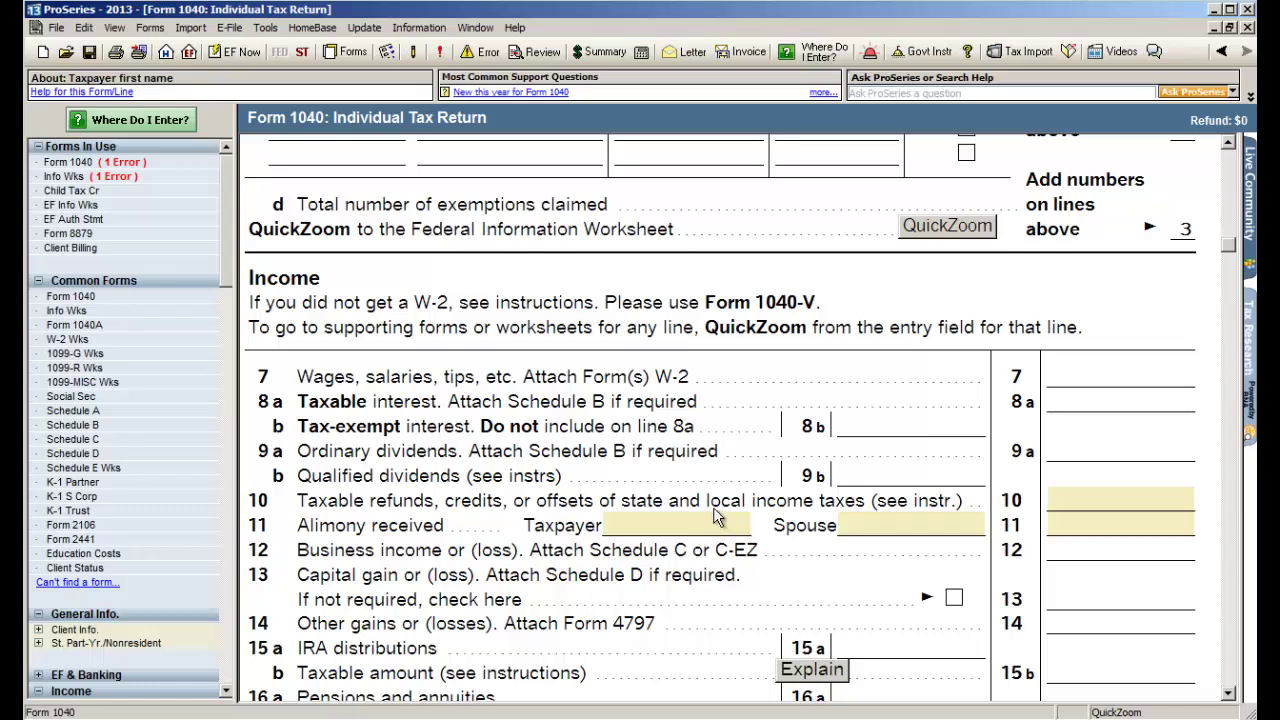
- From line 7, create a W-2 worksheet for employer ABC and enter the employer's EIN
left_click(1063, 373)
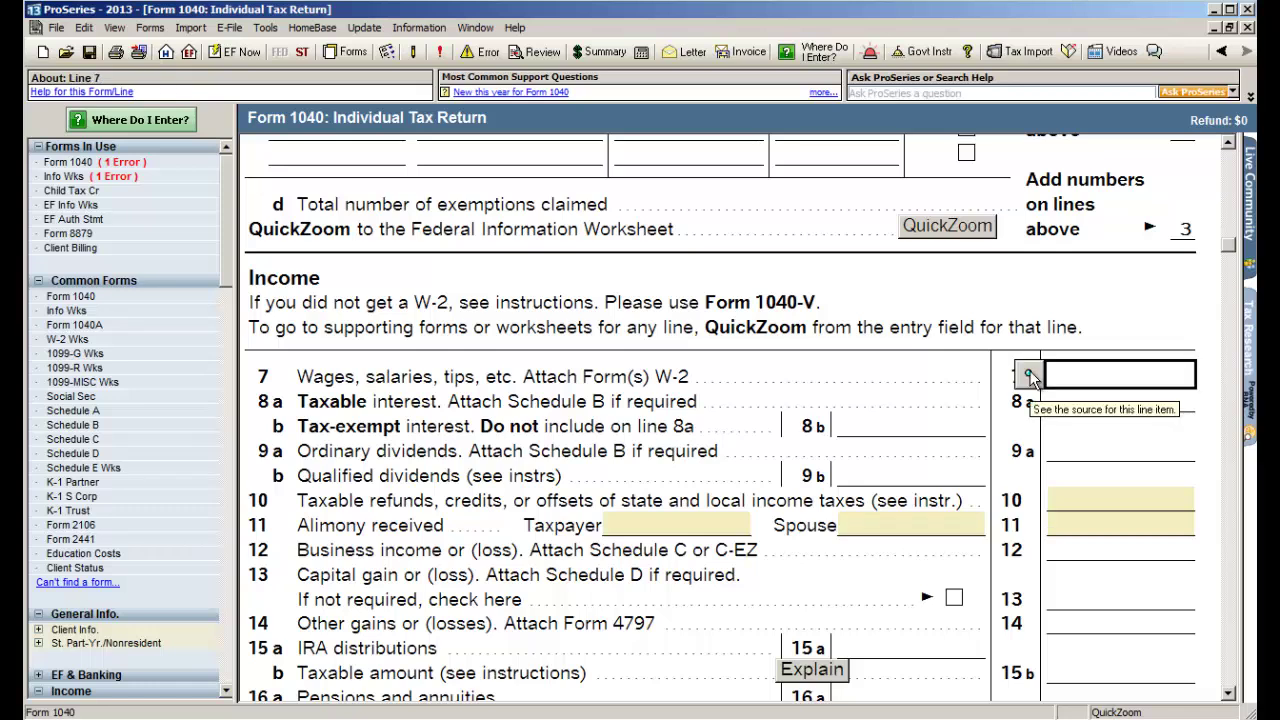
left_click(1029, 372)
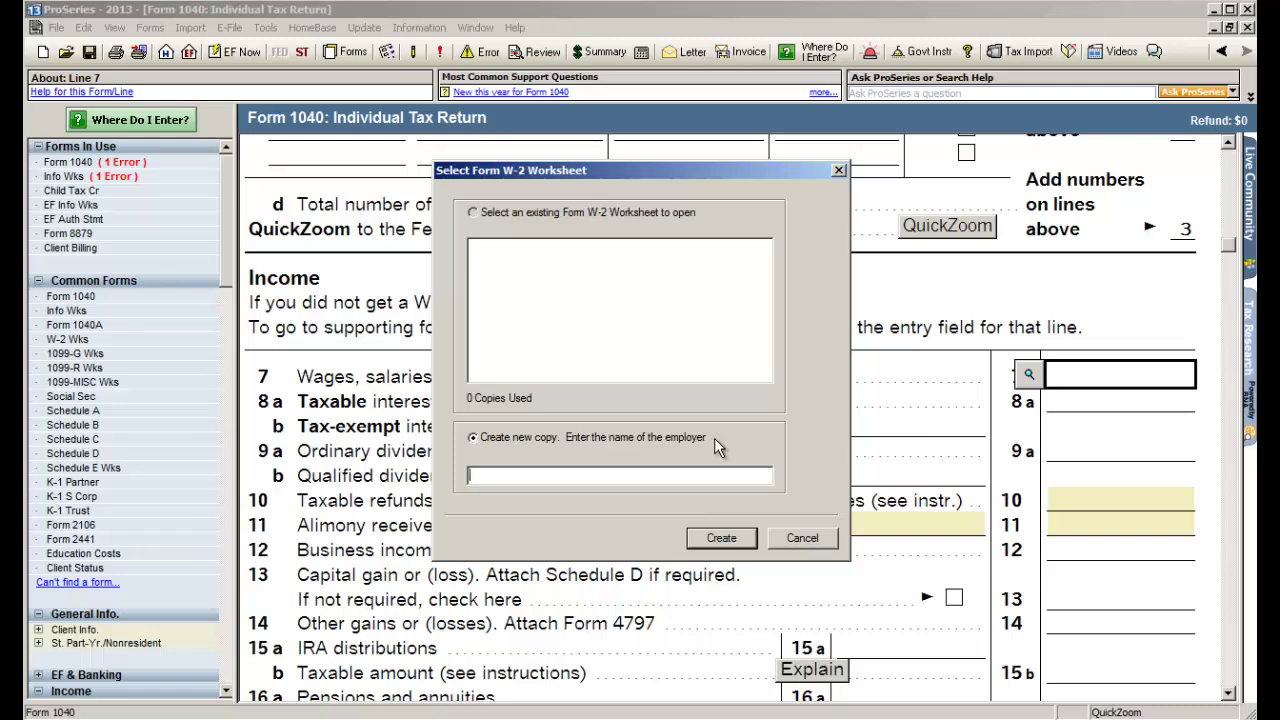
type("ABC")
left_click(722, 538)
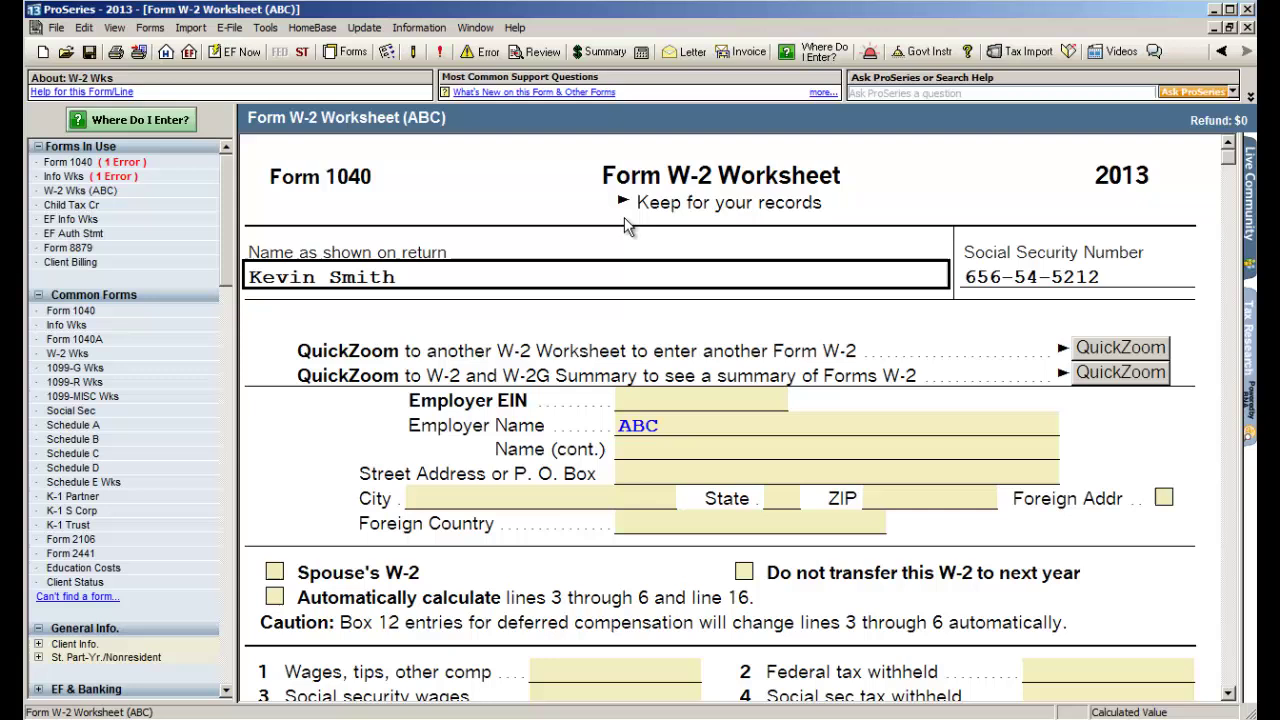
left_click(665, 401)
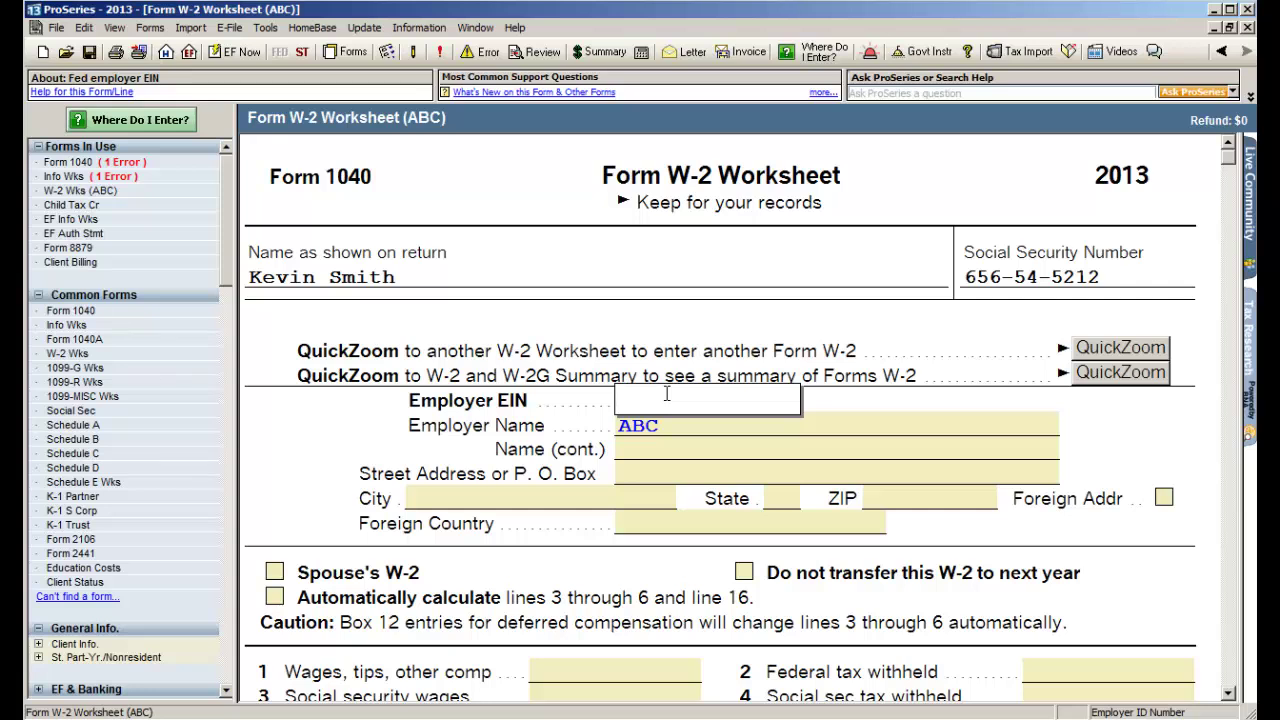
type("123456789")
key("Tab")
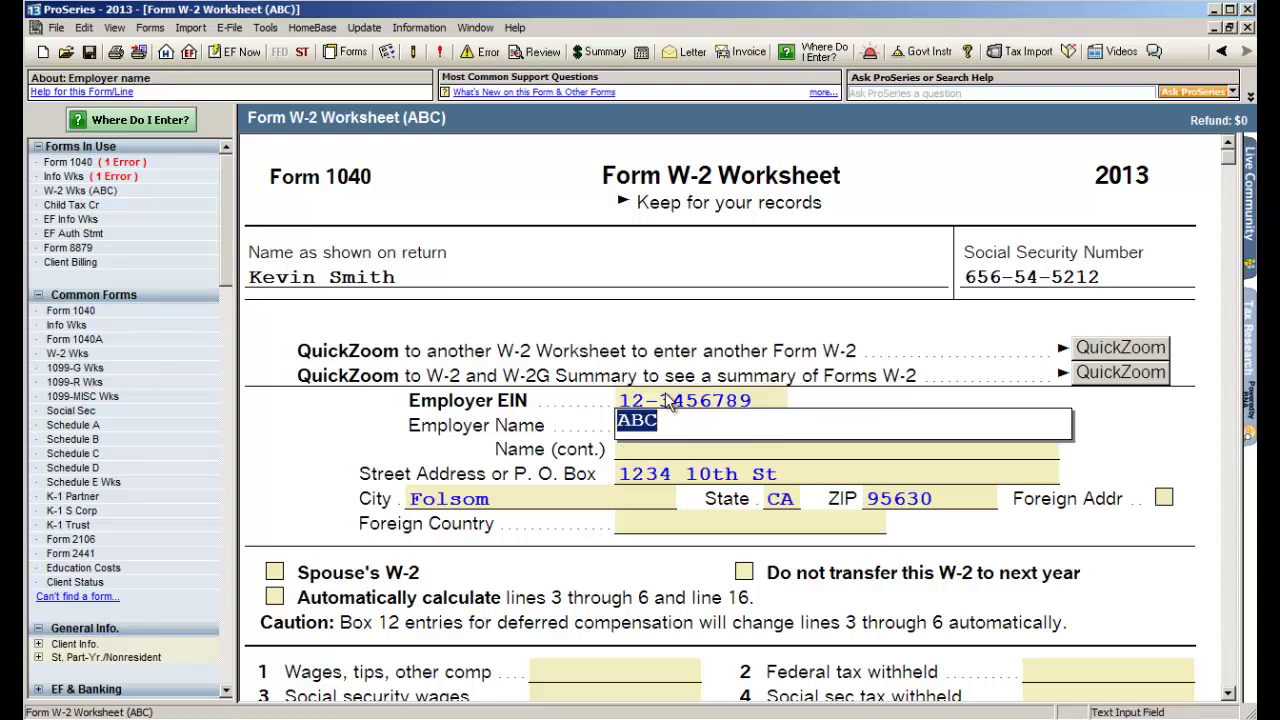
- Turn on automatic calculation and enter wages of 70,000 and federal withholding of 12,000
scroll(665, 392, "down", 3)
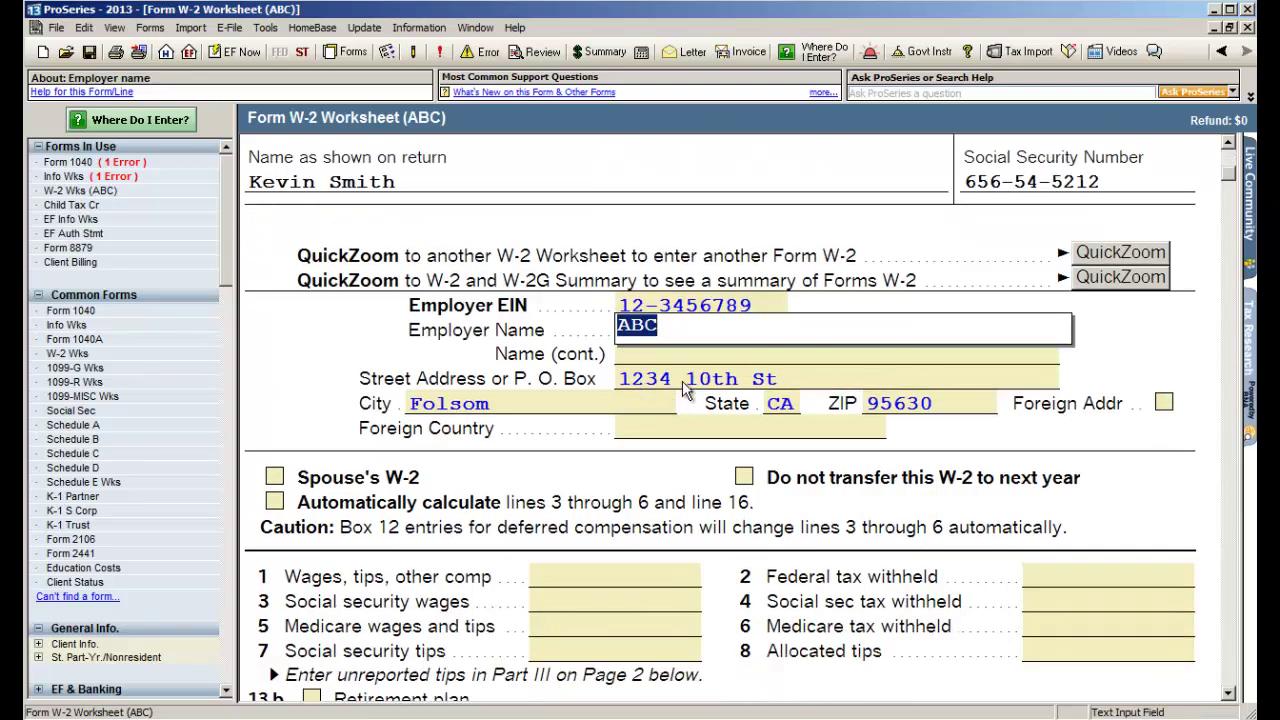
left_click(276, 502)
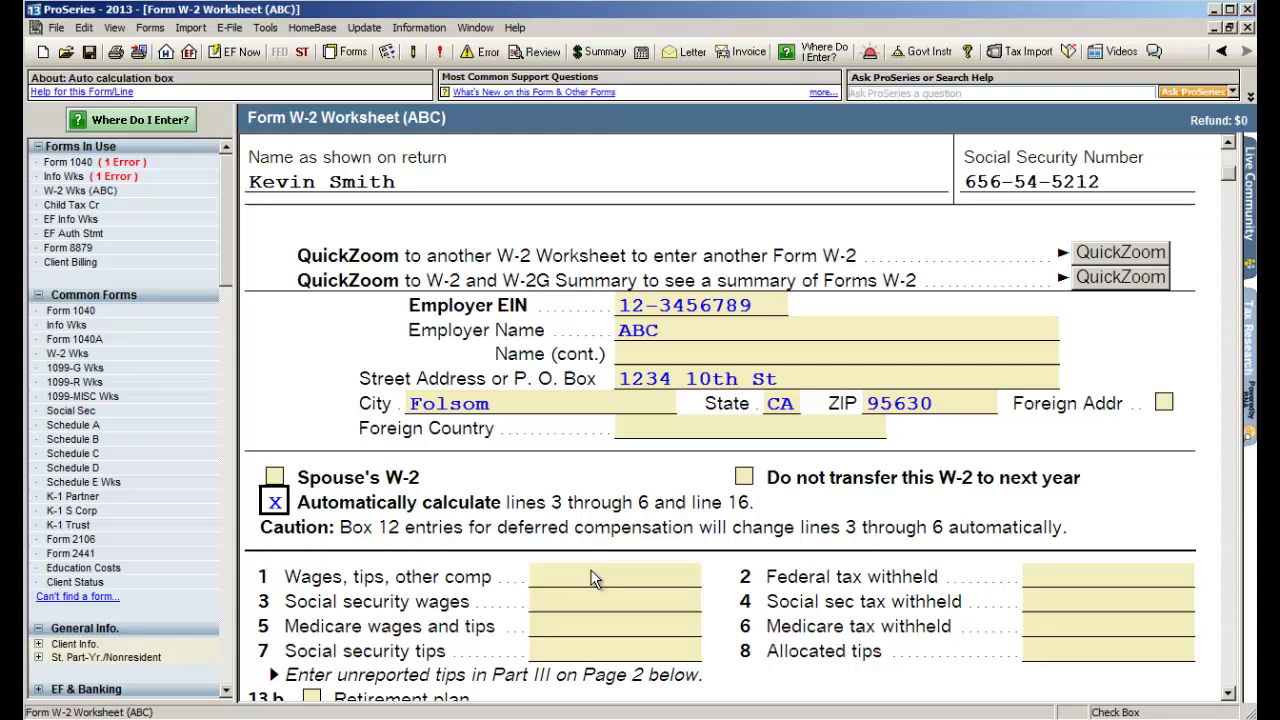
left_click(594, 578)
type("70000")
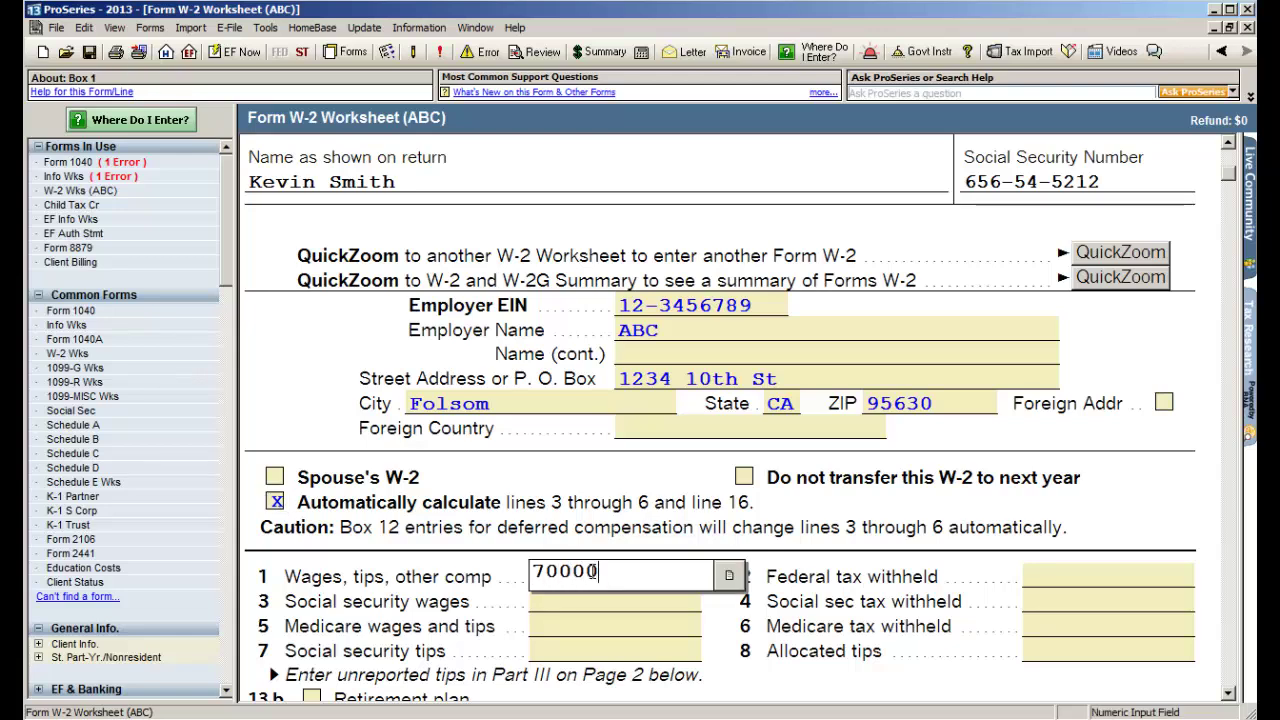
key("Tab")
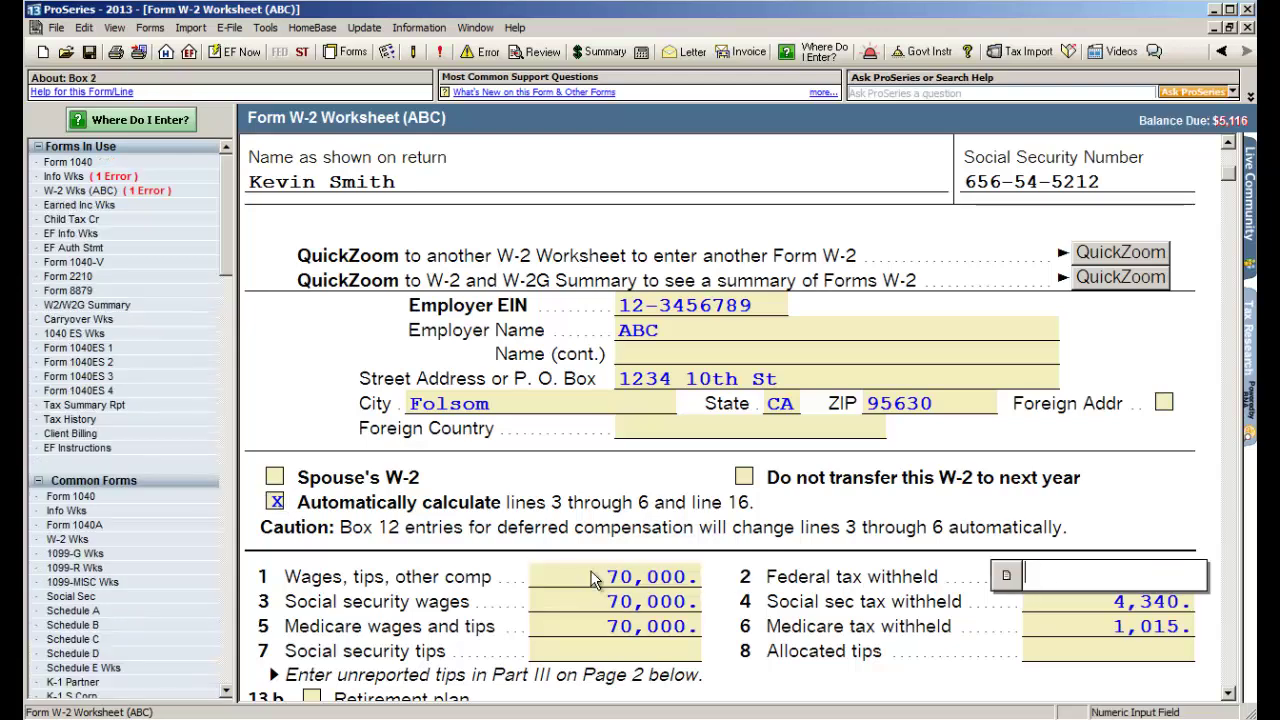
type("12000")
key("Tab")
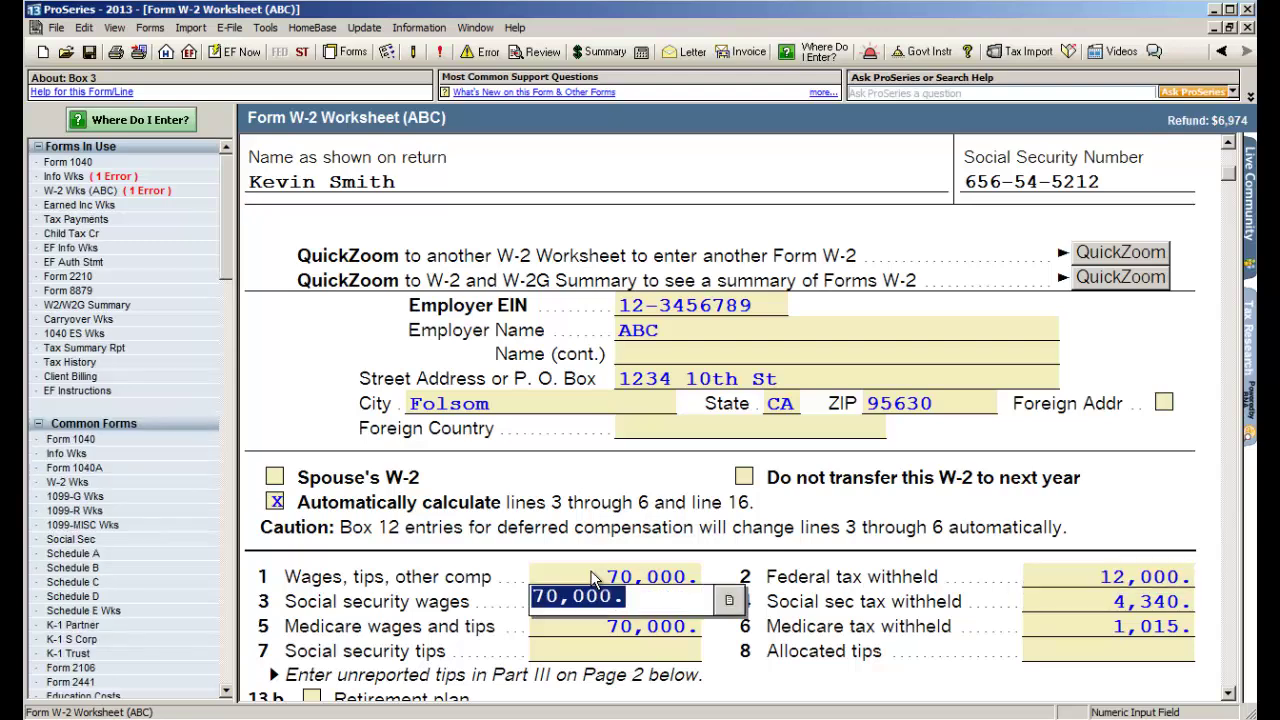
- Enter the employer's state ID in Box 15 and return to the worksheet top
scroll(592, 578, "down", 8)
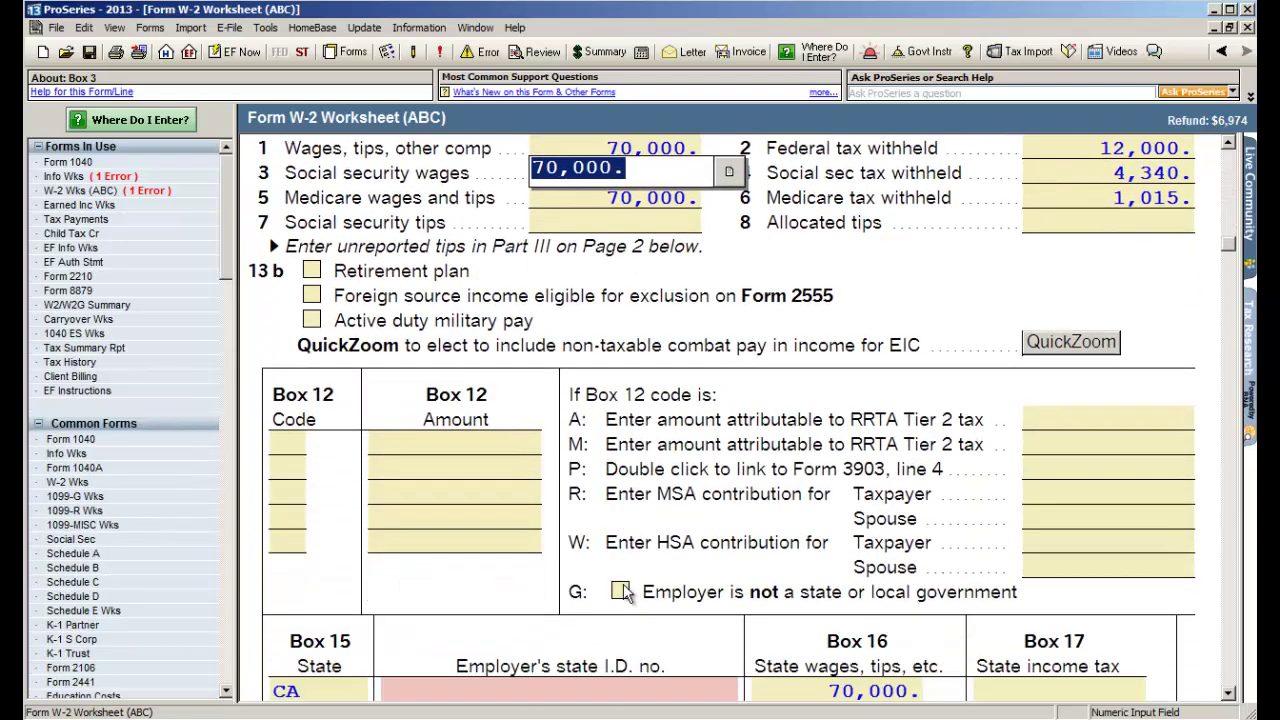
scroll(622, 586, "down", 2)
left_click(545, 563)
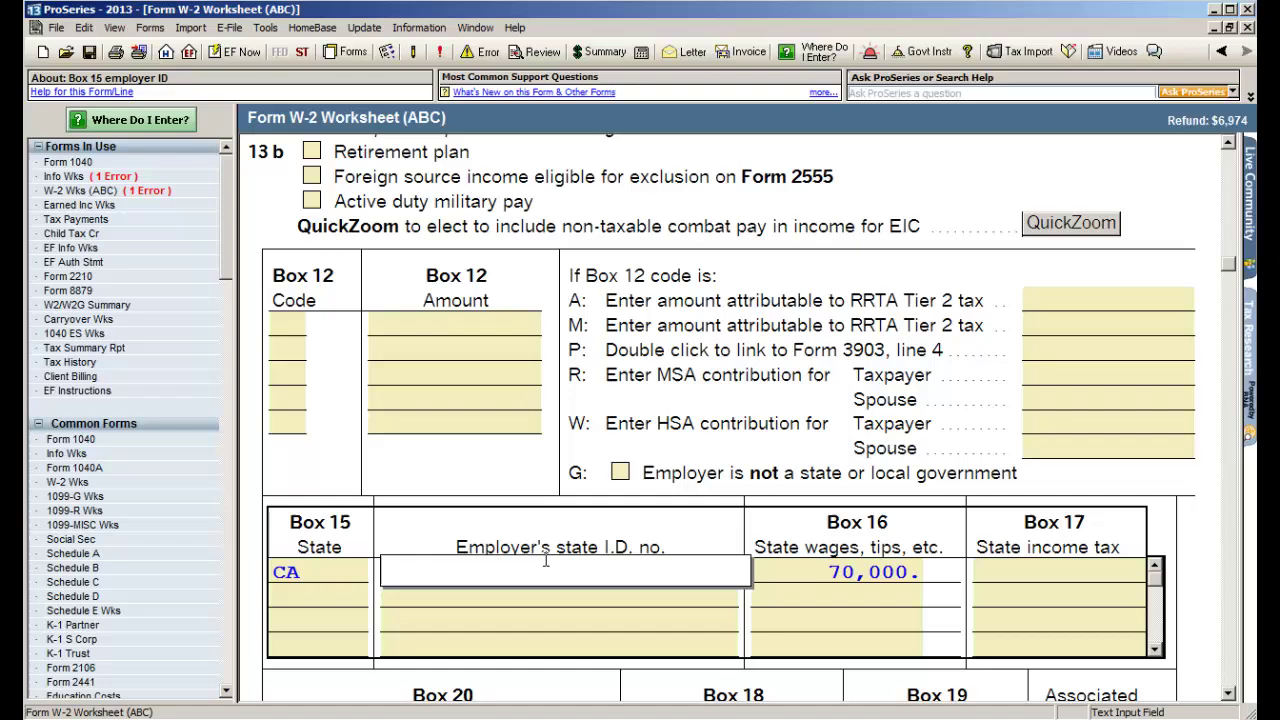
type("21545454")
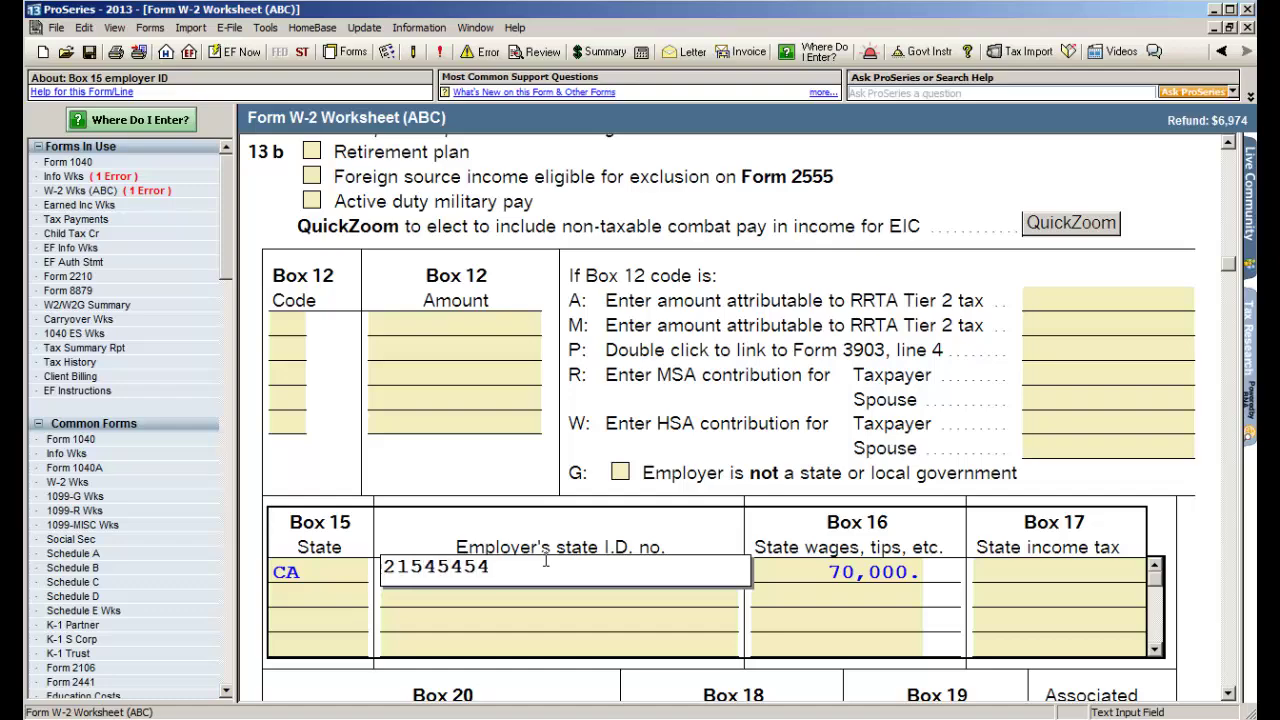
left_click_drag(1229, 265, 1228, 165)
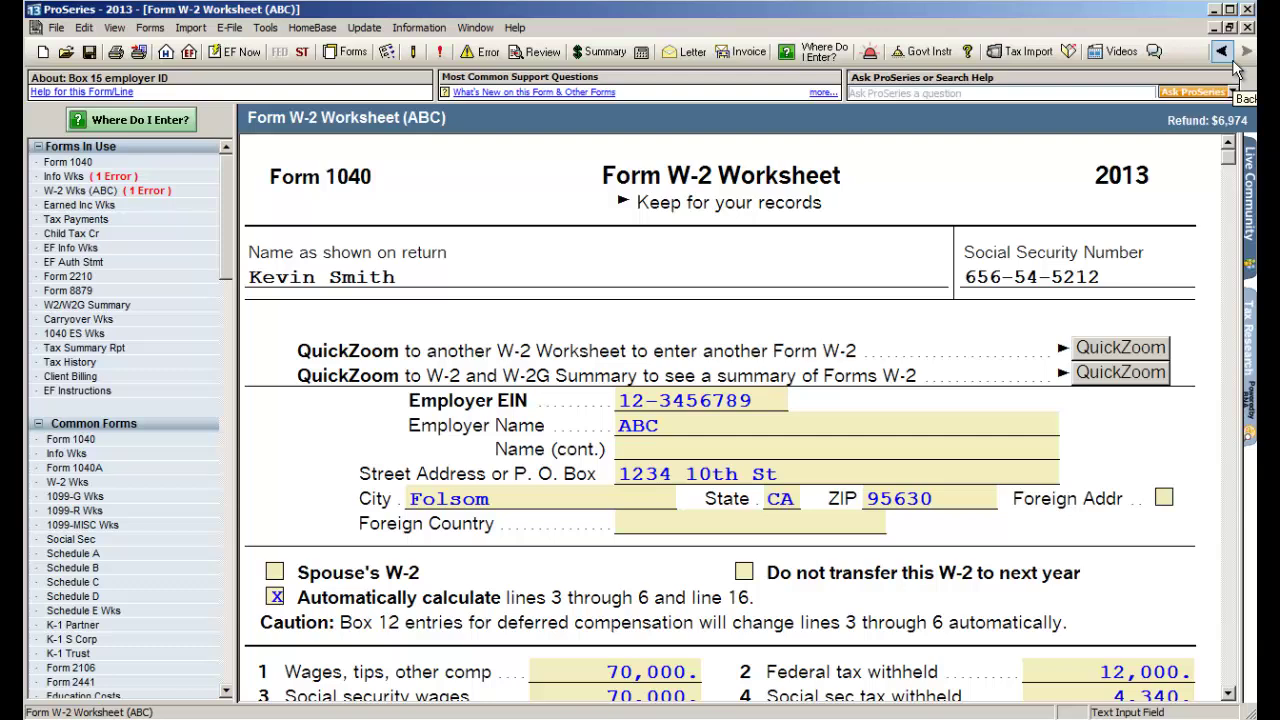
- Go back to Form 1040 and open the Schedule B interest worksheet from line 8a
left_click(1222, 52)
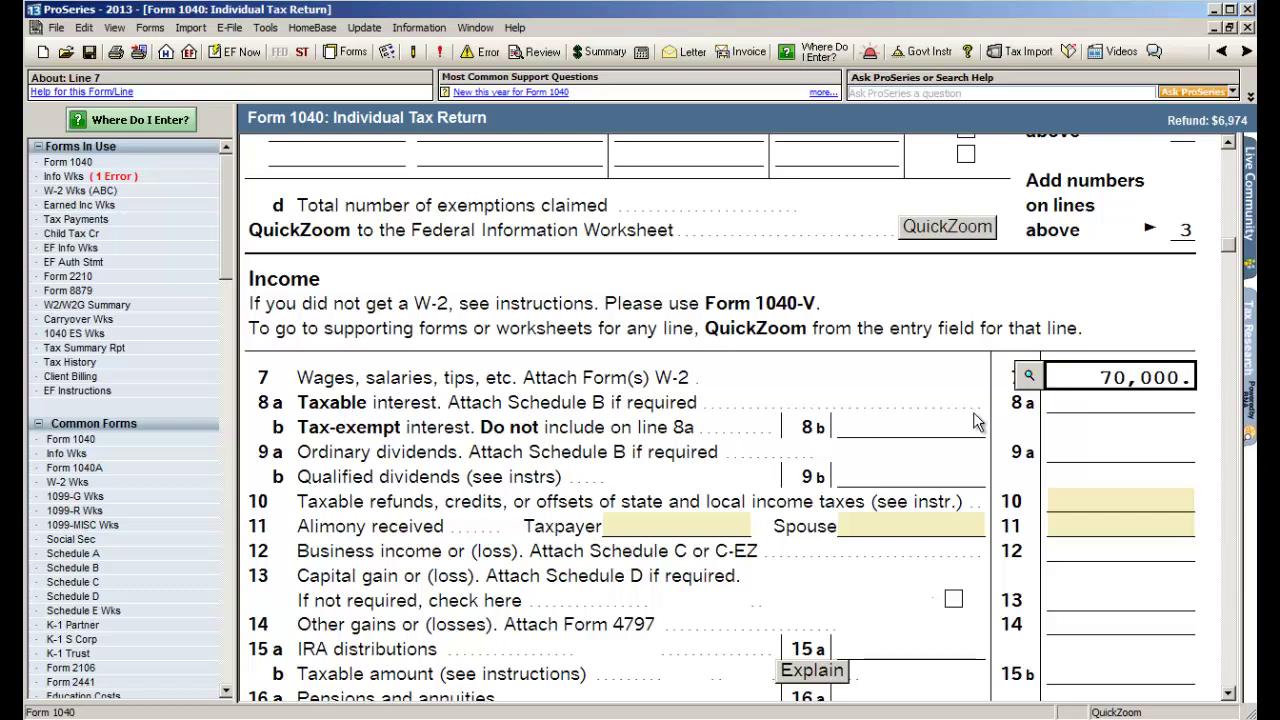
left_click(1055, 412)
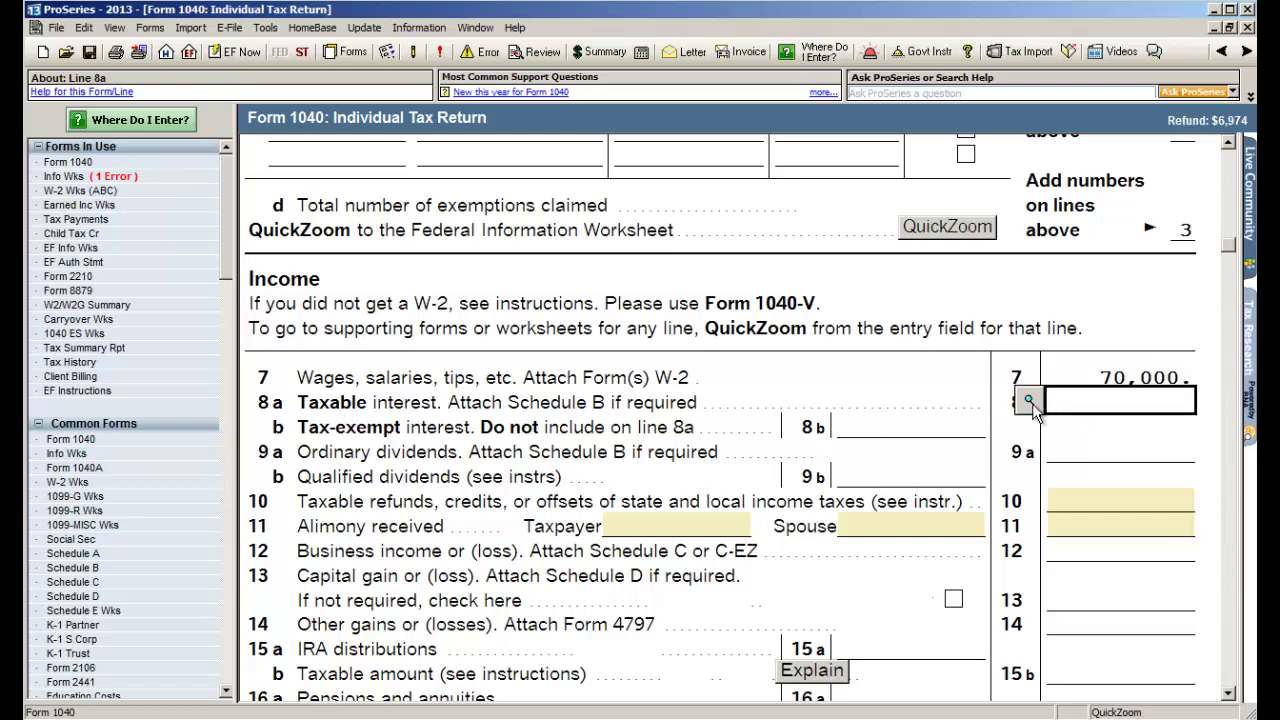
left_click(1030, 402)
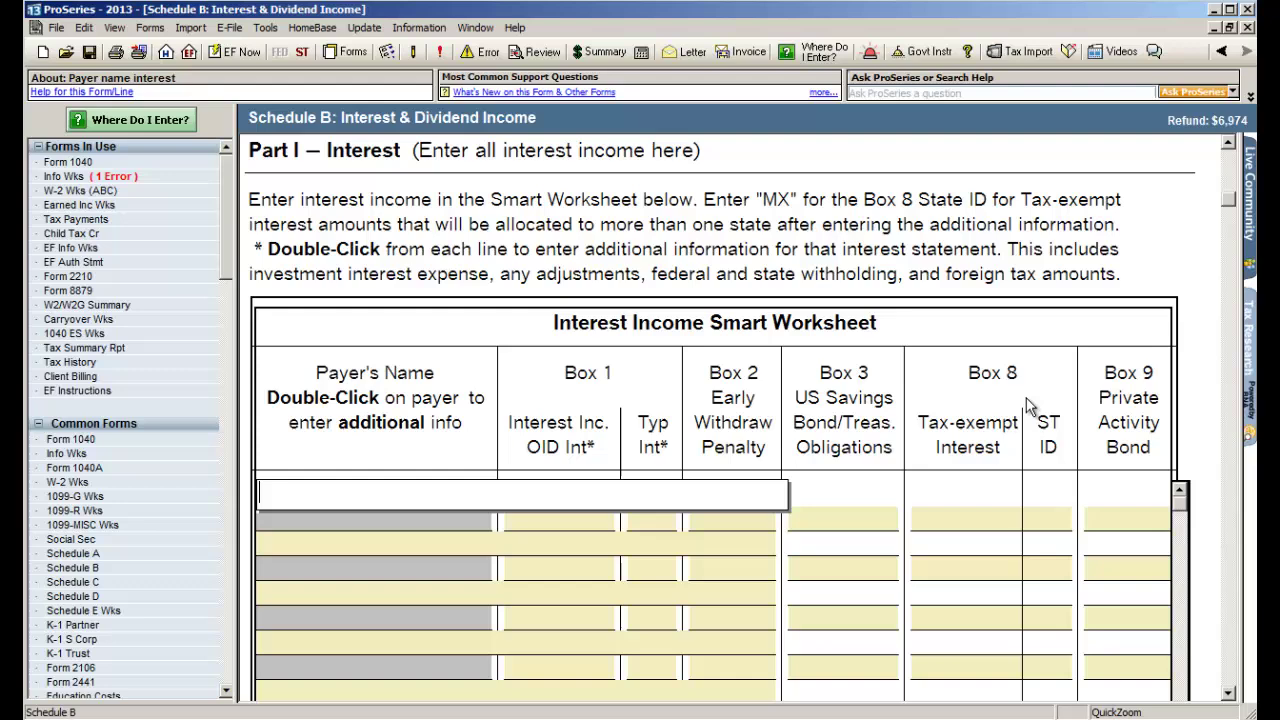
scroll(718, 345, "up", 5)
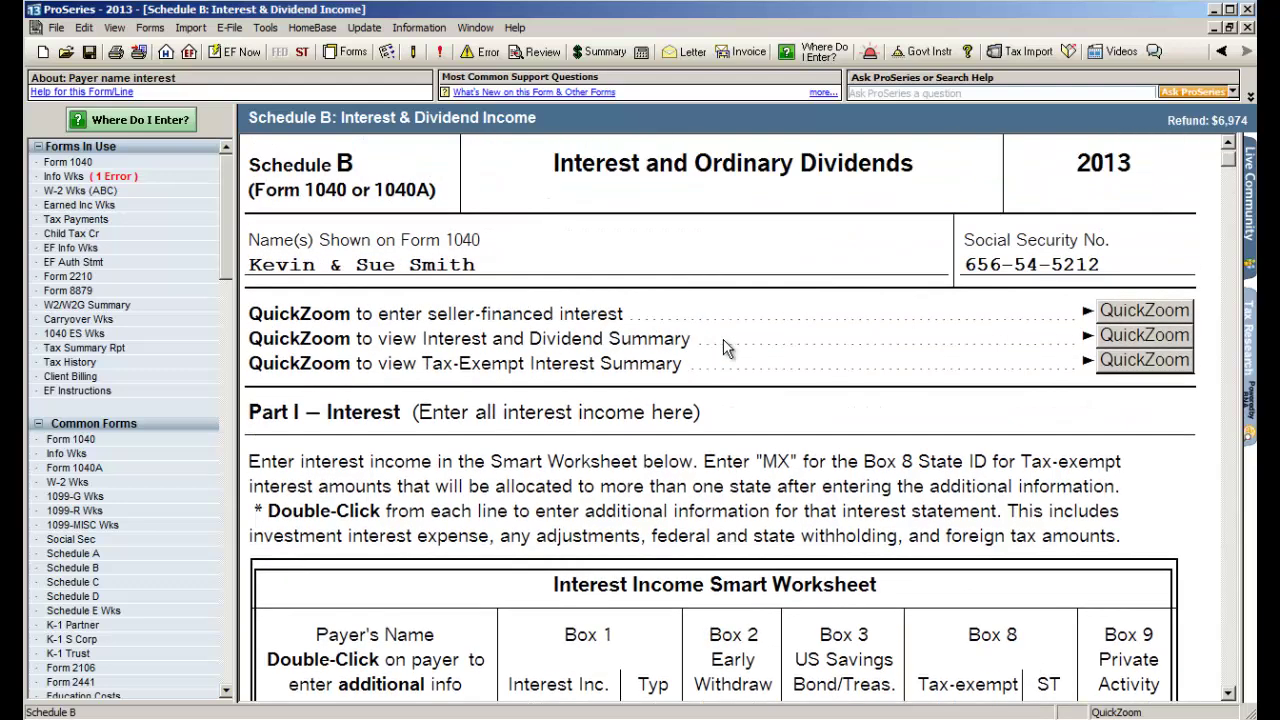
scroll(720, 345, "down", 4)
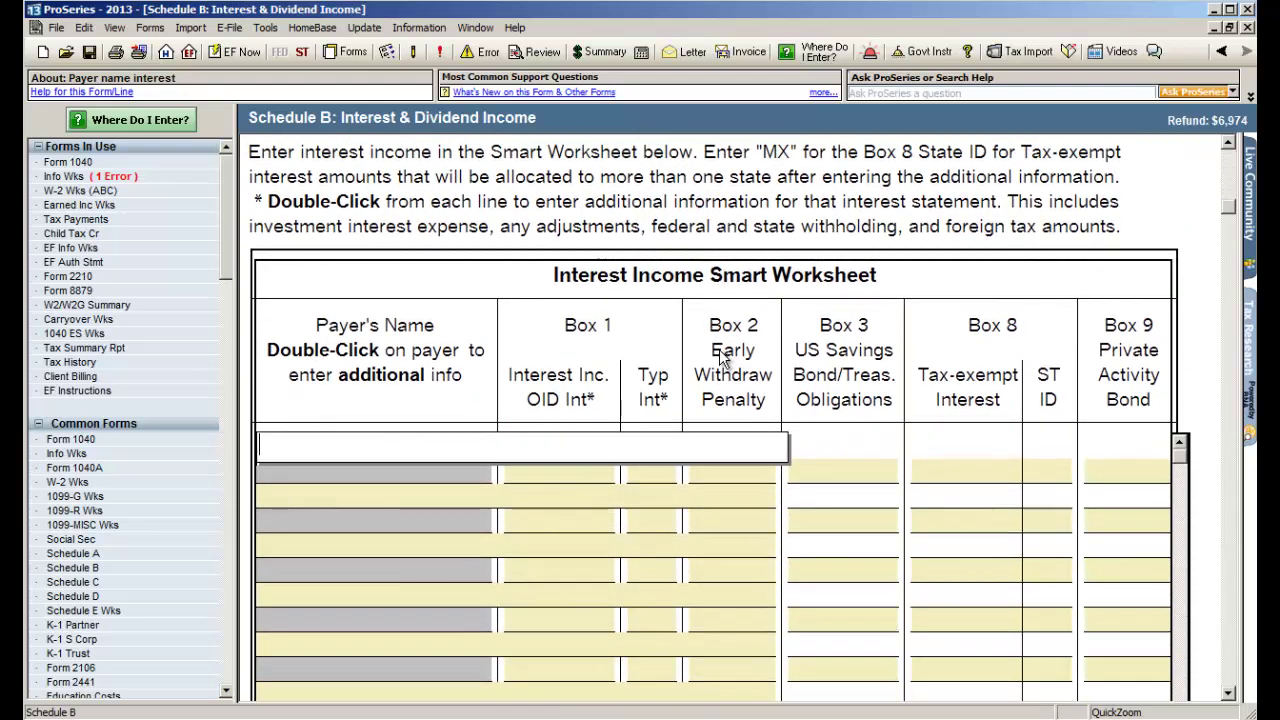
- List interest payers alliant credit at 350 and bank of america at 250
type("alliant credit")
key("Tab")
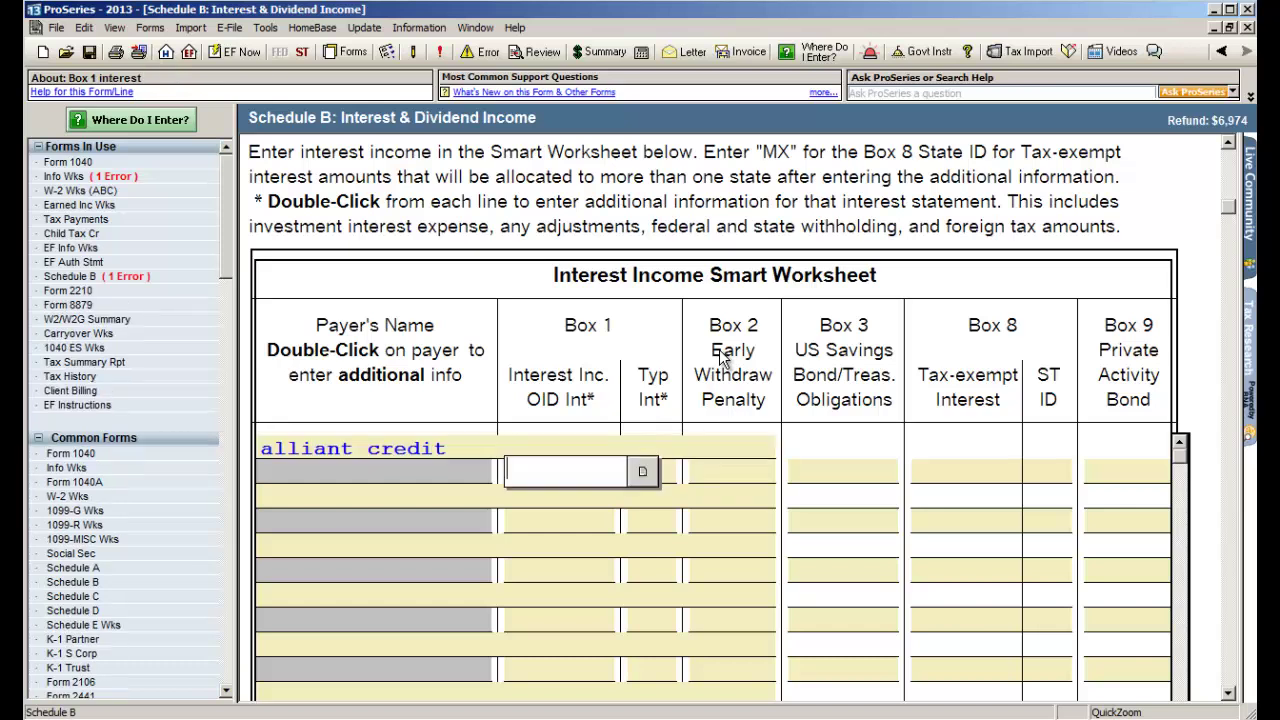
type("350")
key("Tab")
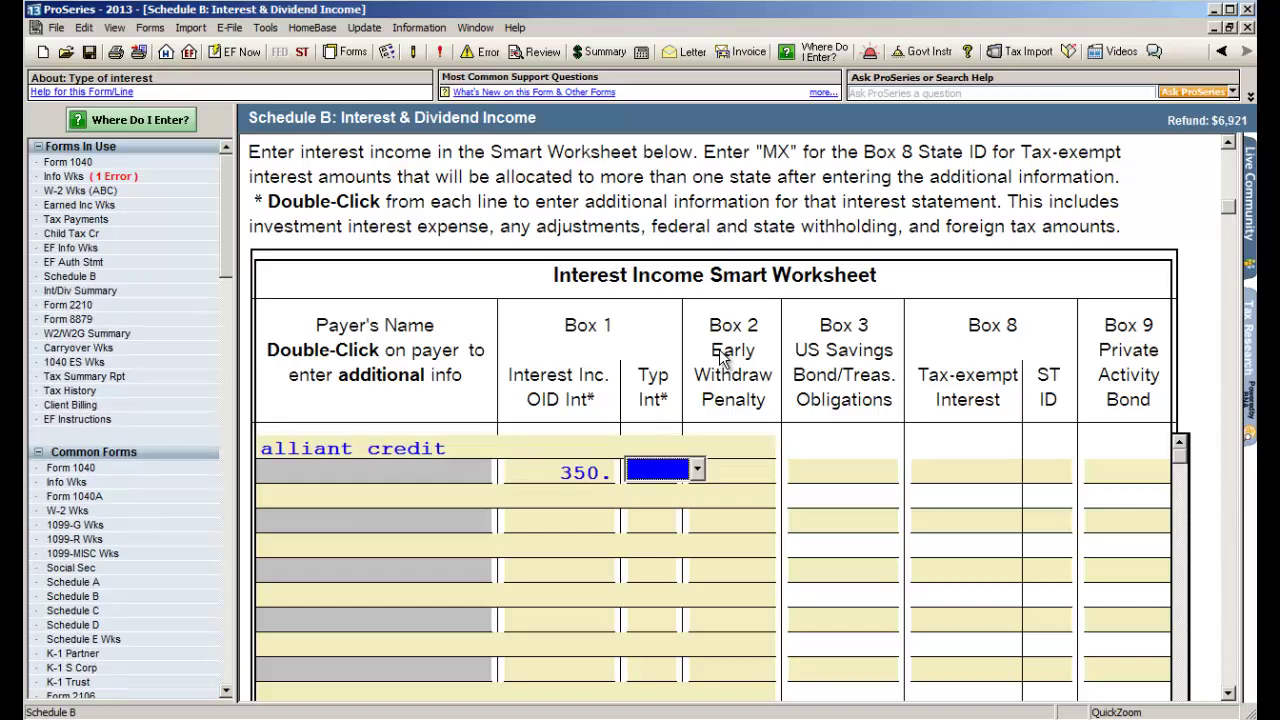
key("Return")
type("bank of america")
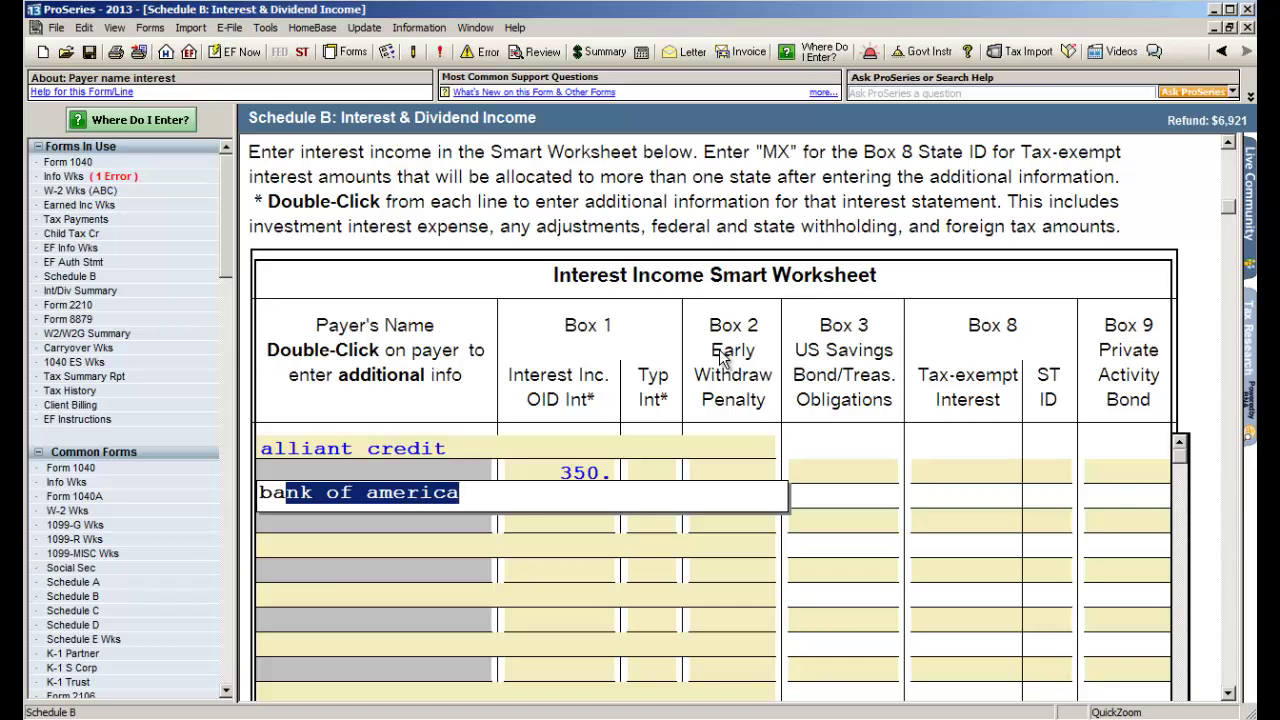
key("Return")
type("250")
key("Tab")
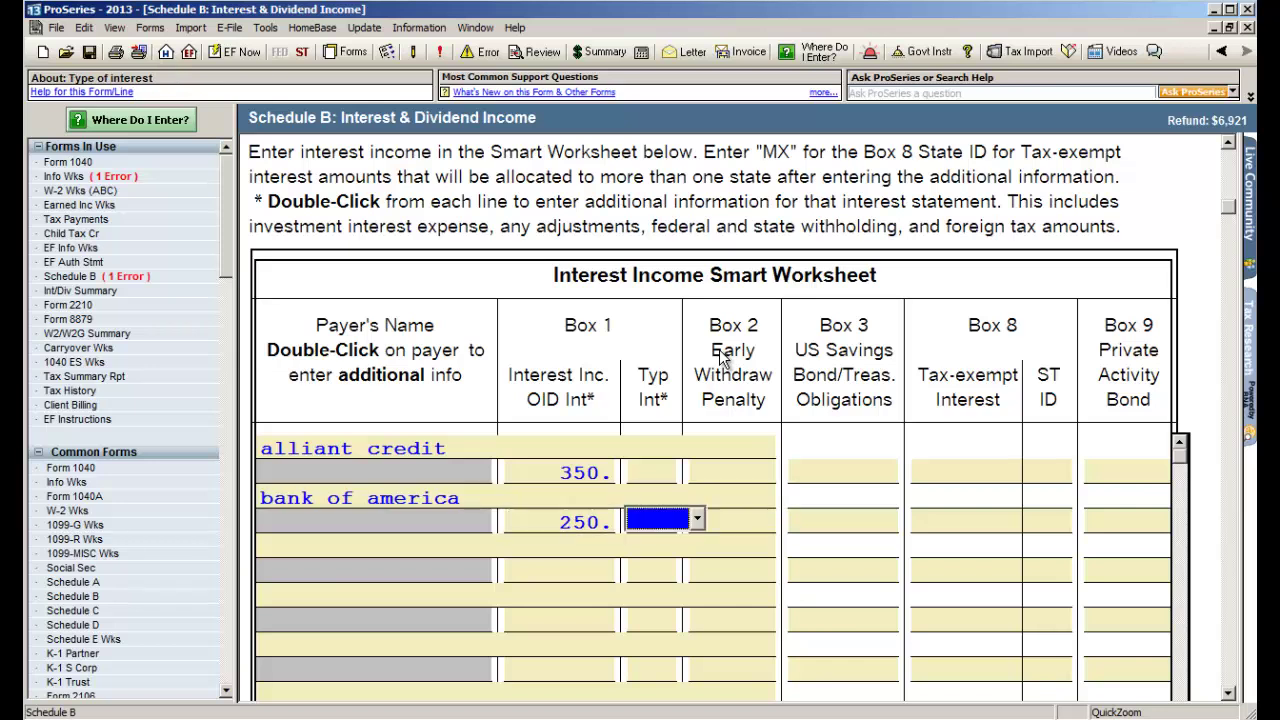
- Return to Form 1040 showing 600 taxable interest on line 8a, then check the Tax Summary
left_click(1220, 57)
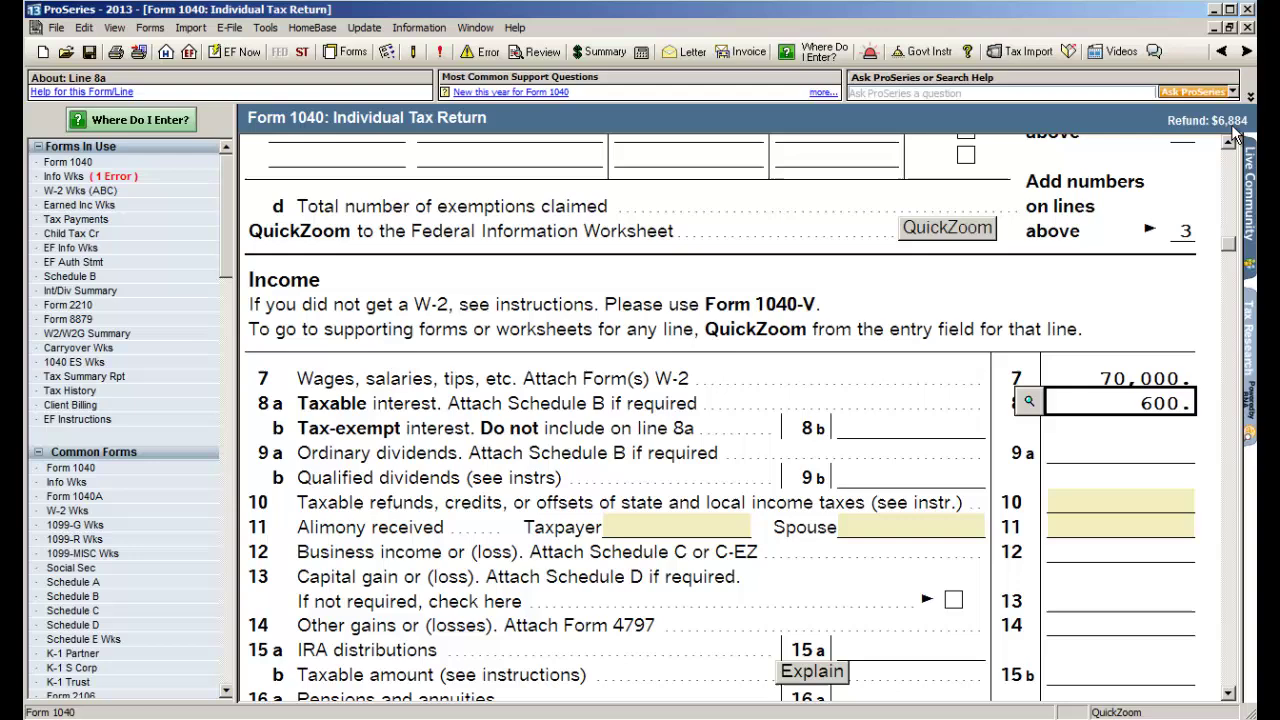
left_click(604, 52)
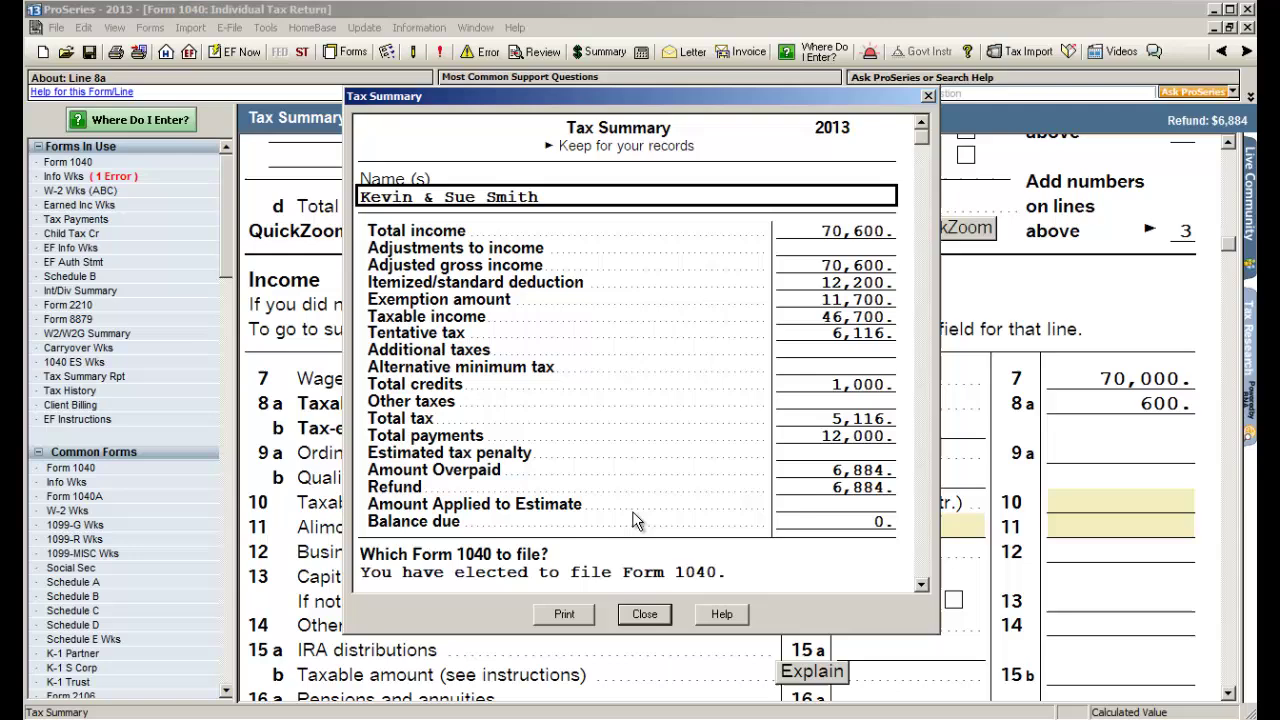
left_click(644, 614)
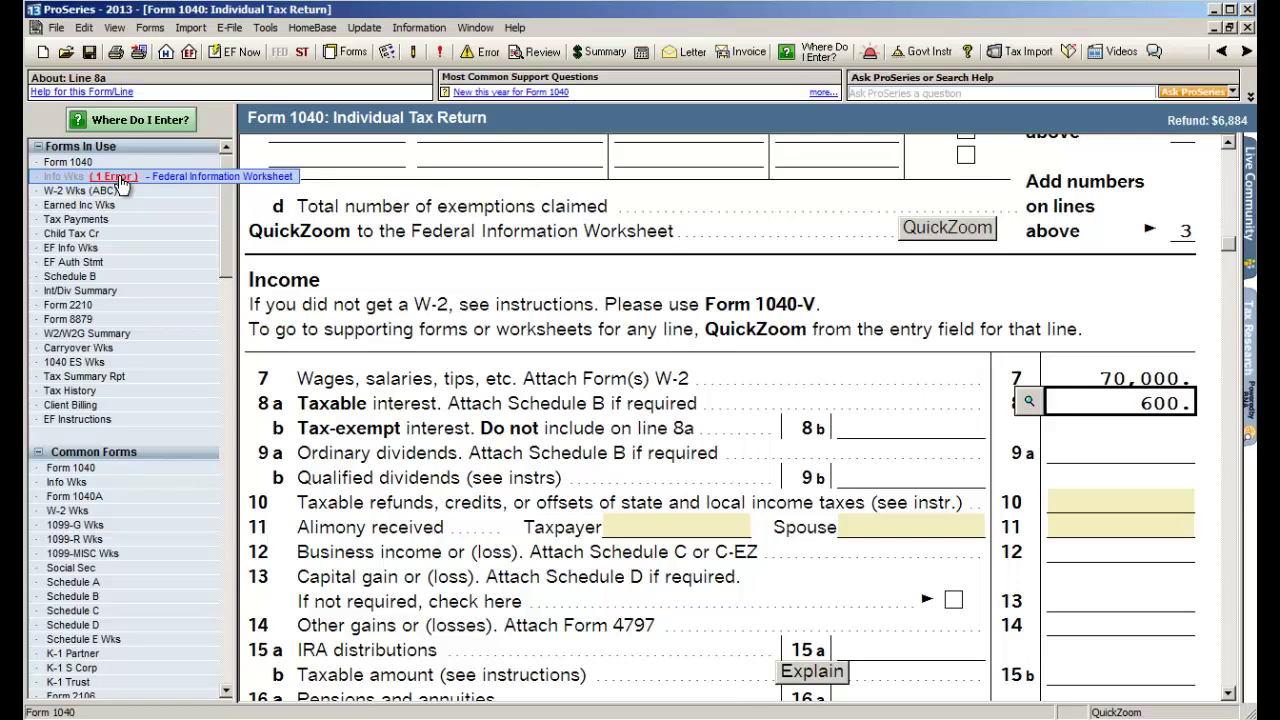
- Enter 04/14/2014 as the Date PIN entered on the Federal Information Worksheet
left_click(120, 183)
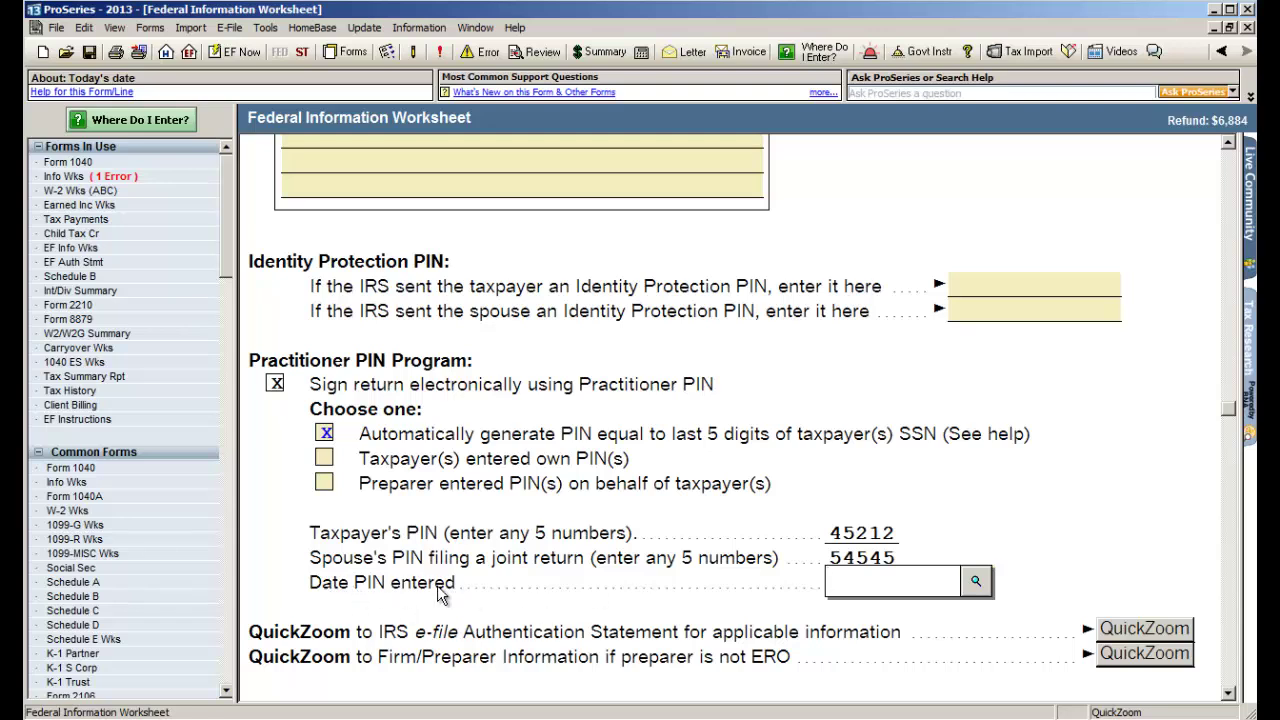
type("04/14/2014")
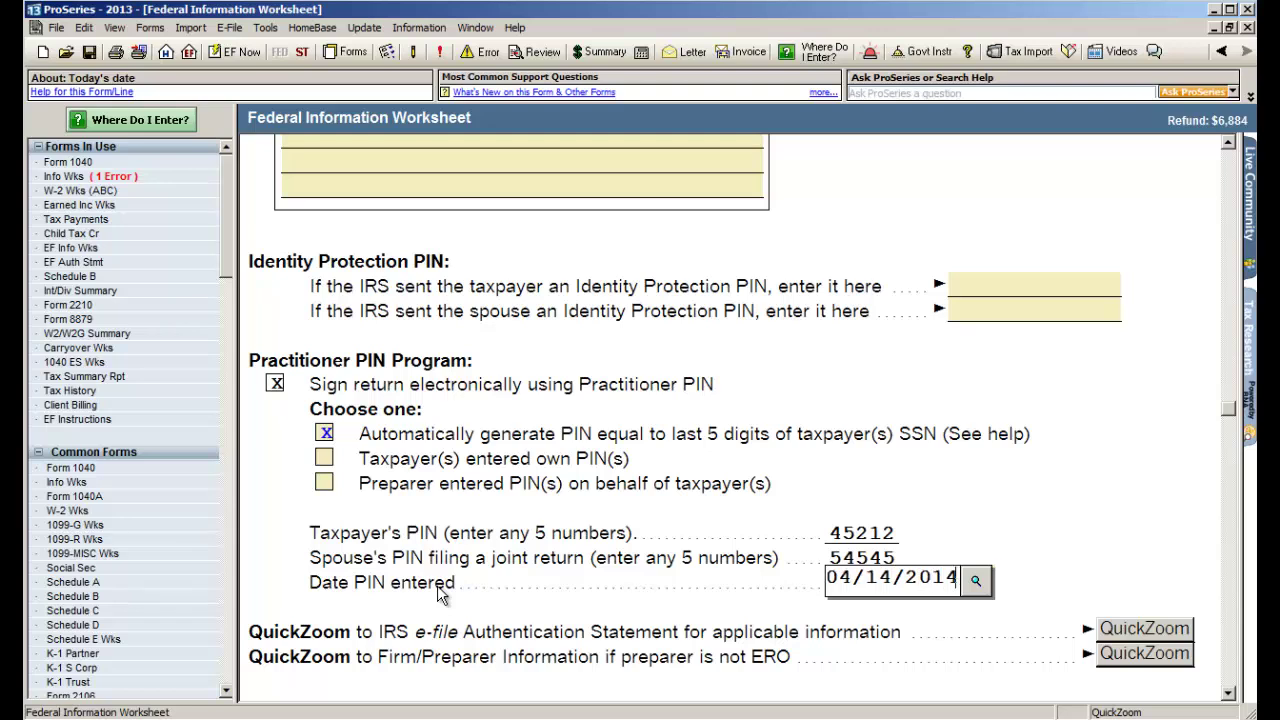
key("Return")
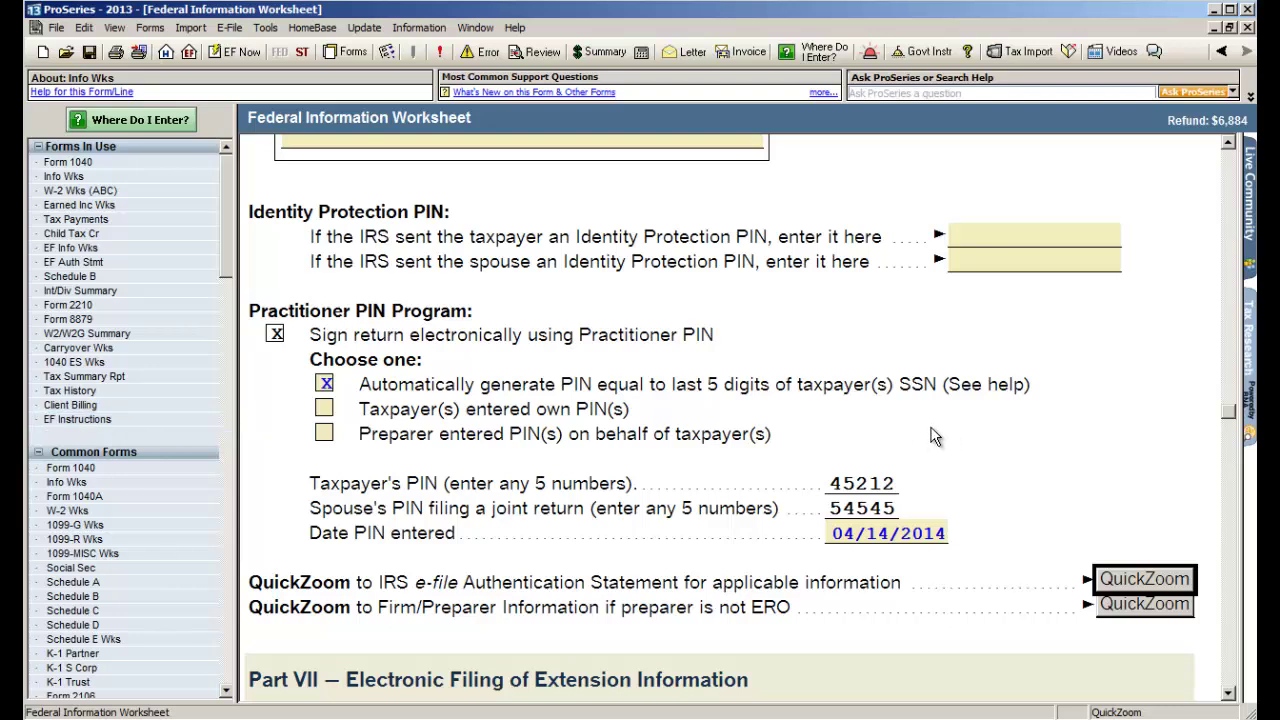
left_click(166, 55)
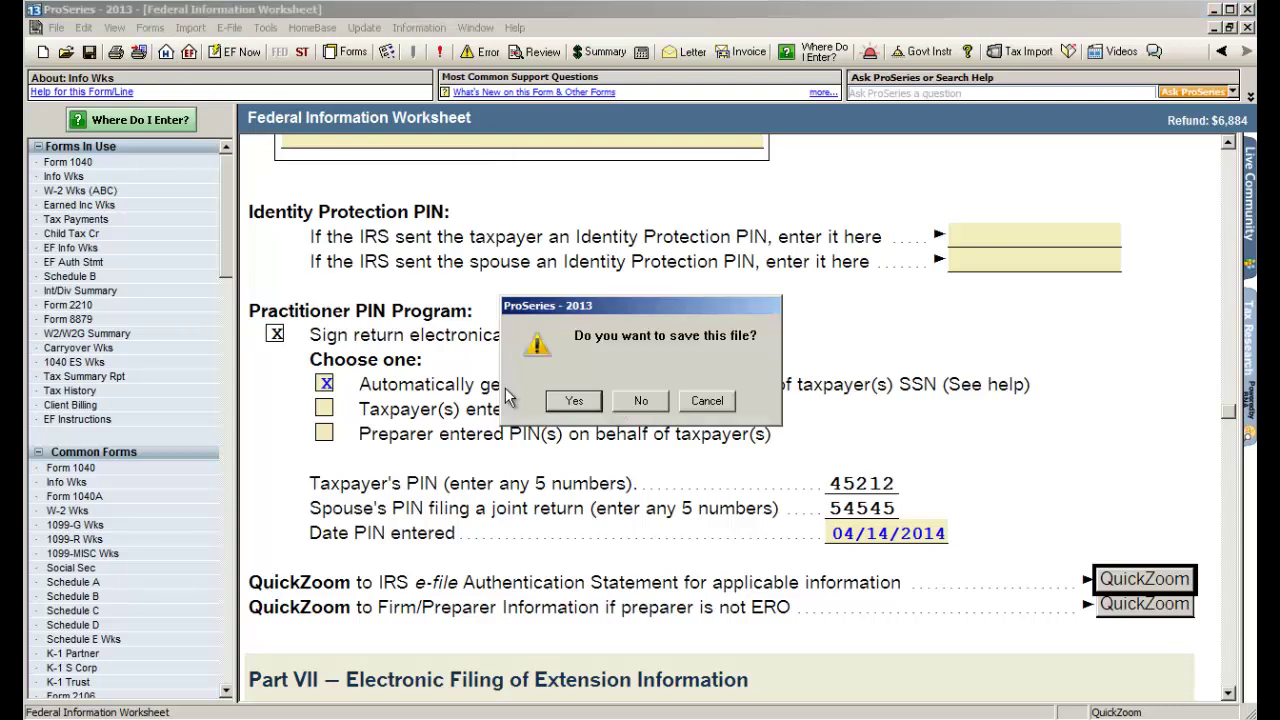
left_click(574, 400)
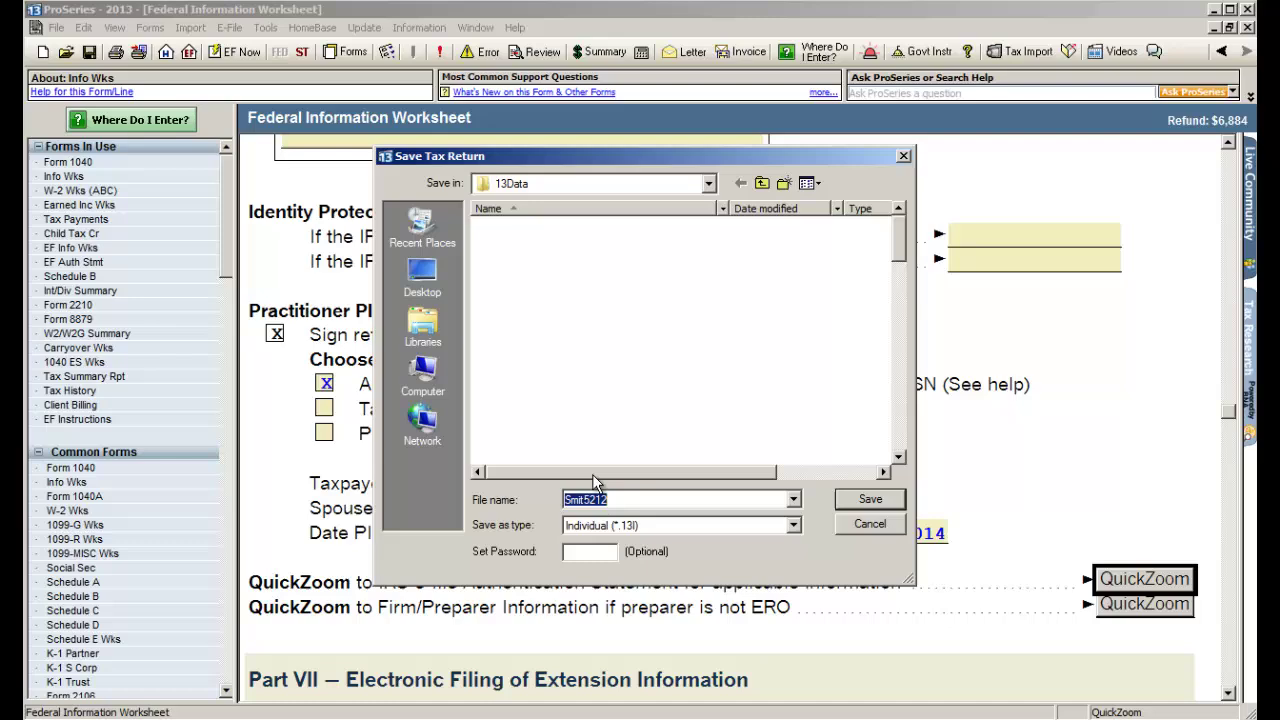
left_click(870, 500)
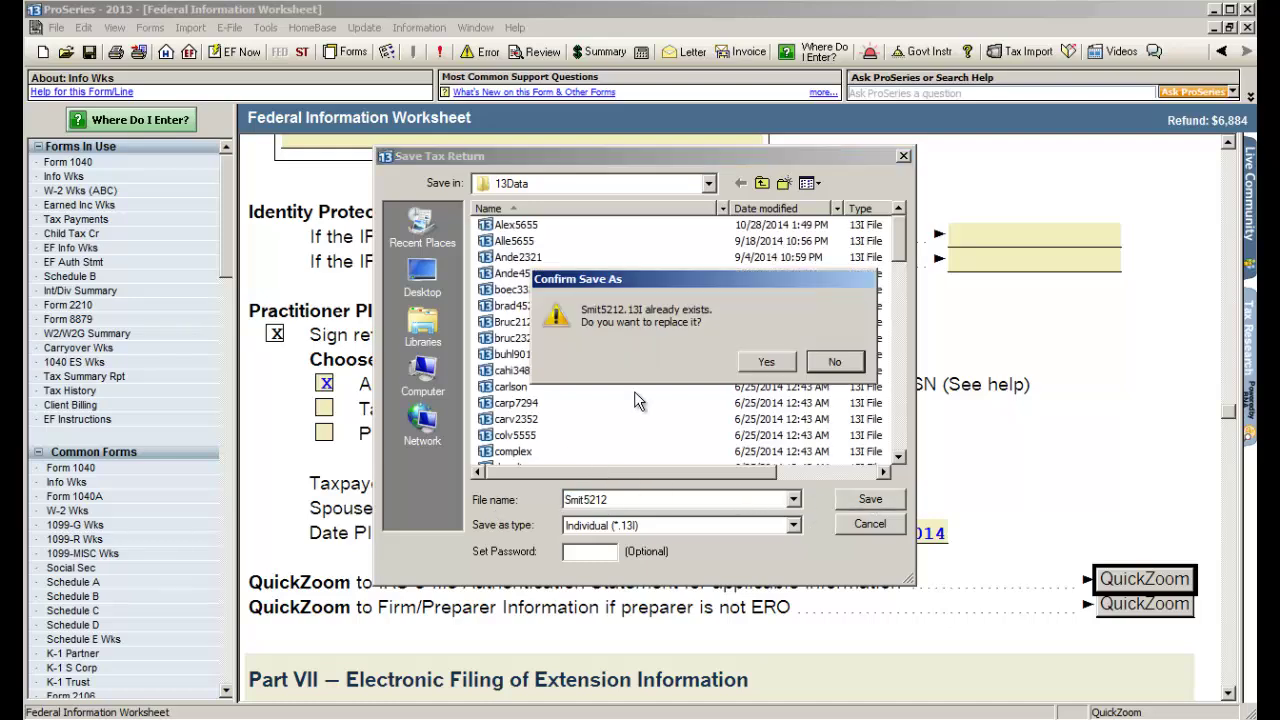
left_click(767, 363)
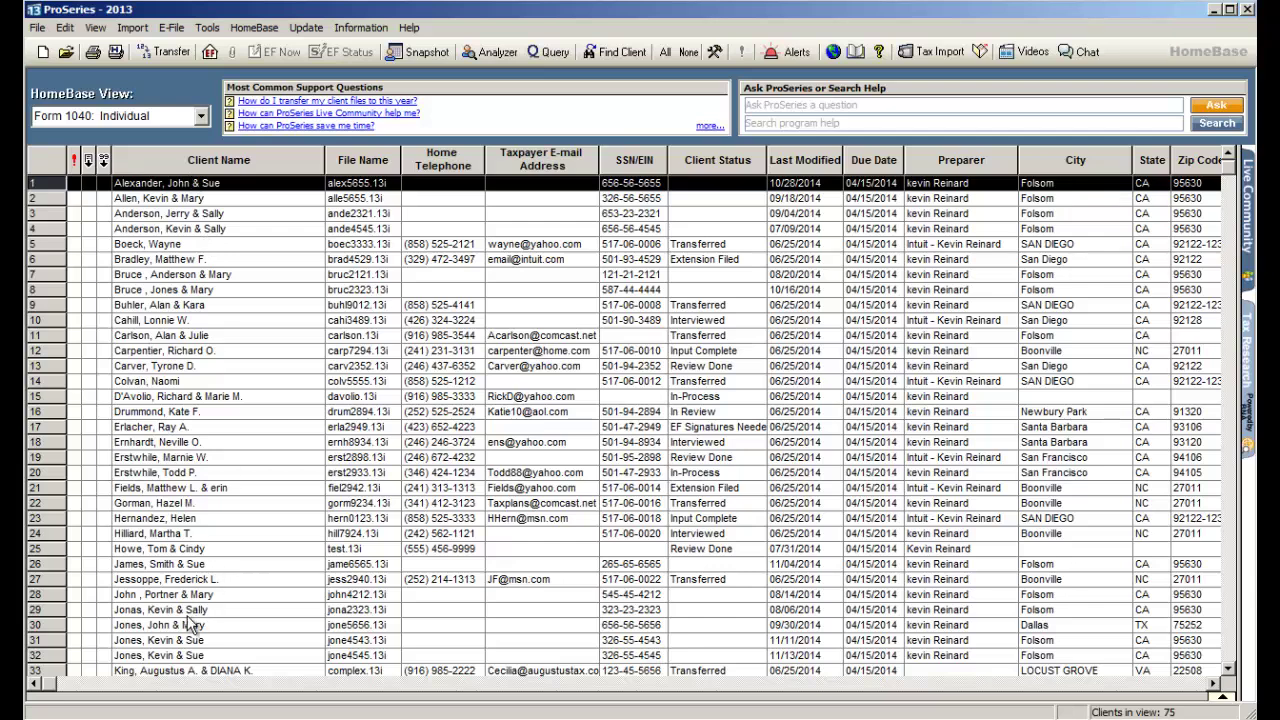
left_click(201, 116)
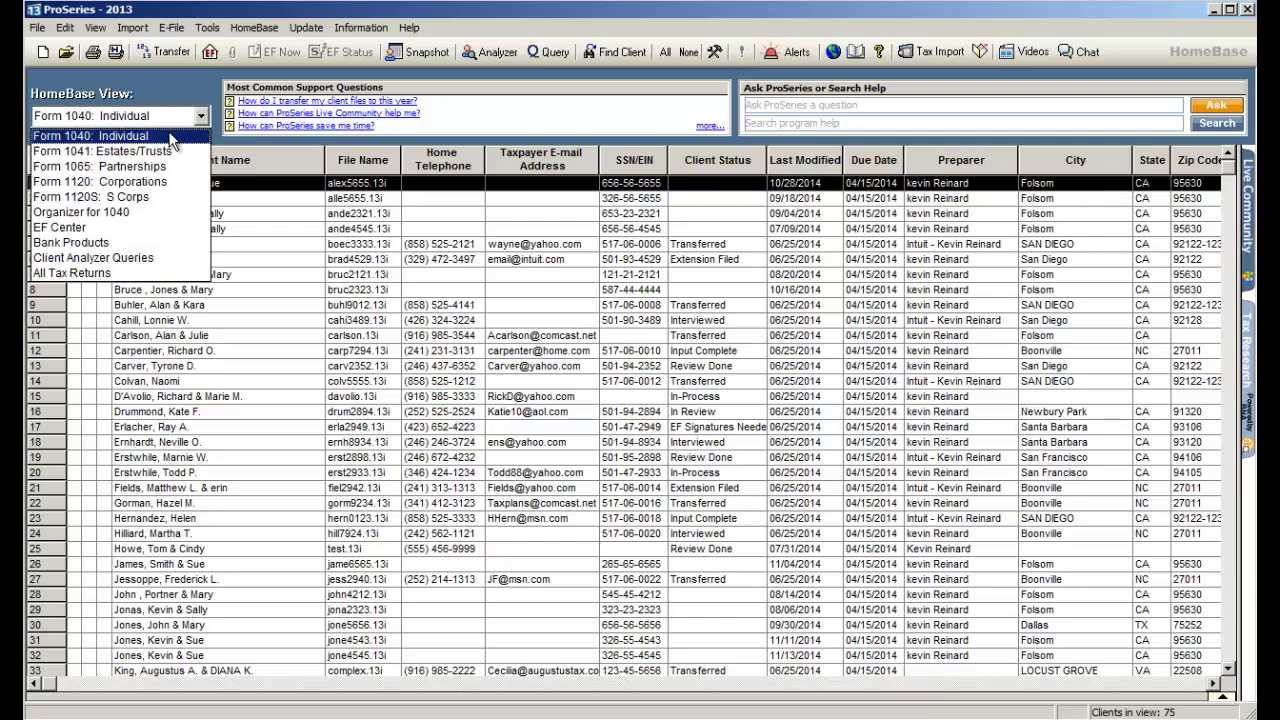
left_click(104, 229)
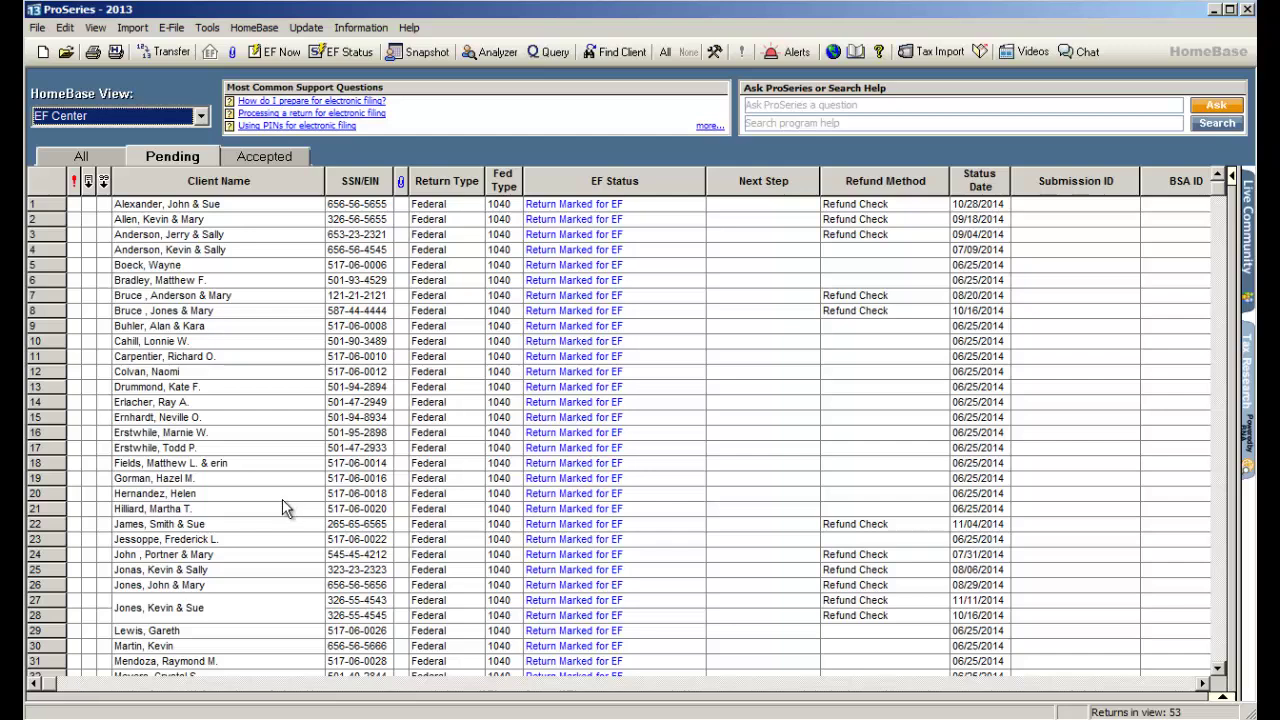
left_click(282, 499)
scroll(282, 499, "down", 7)
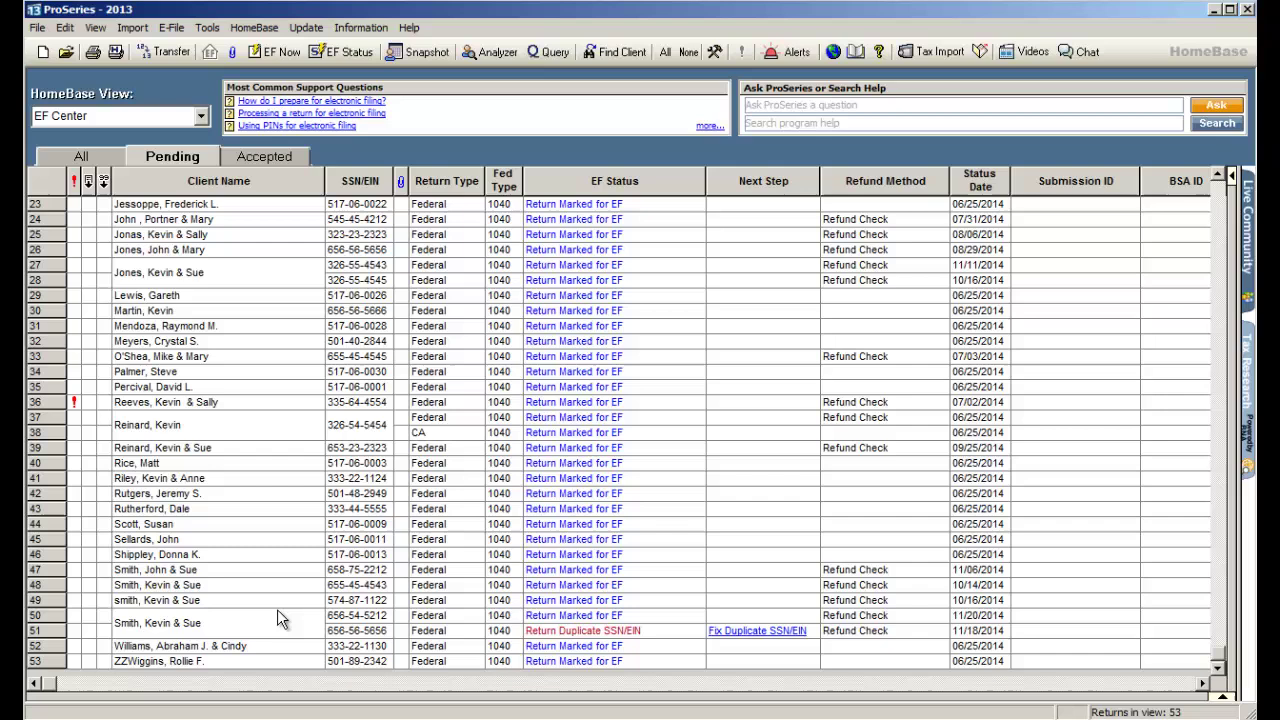
left_click(241, 600)
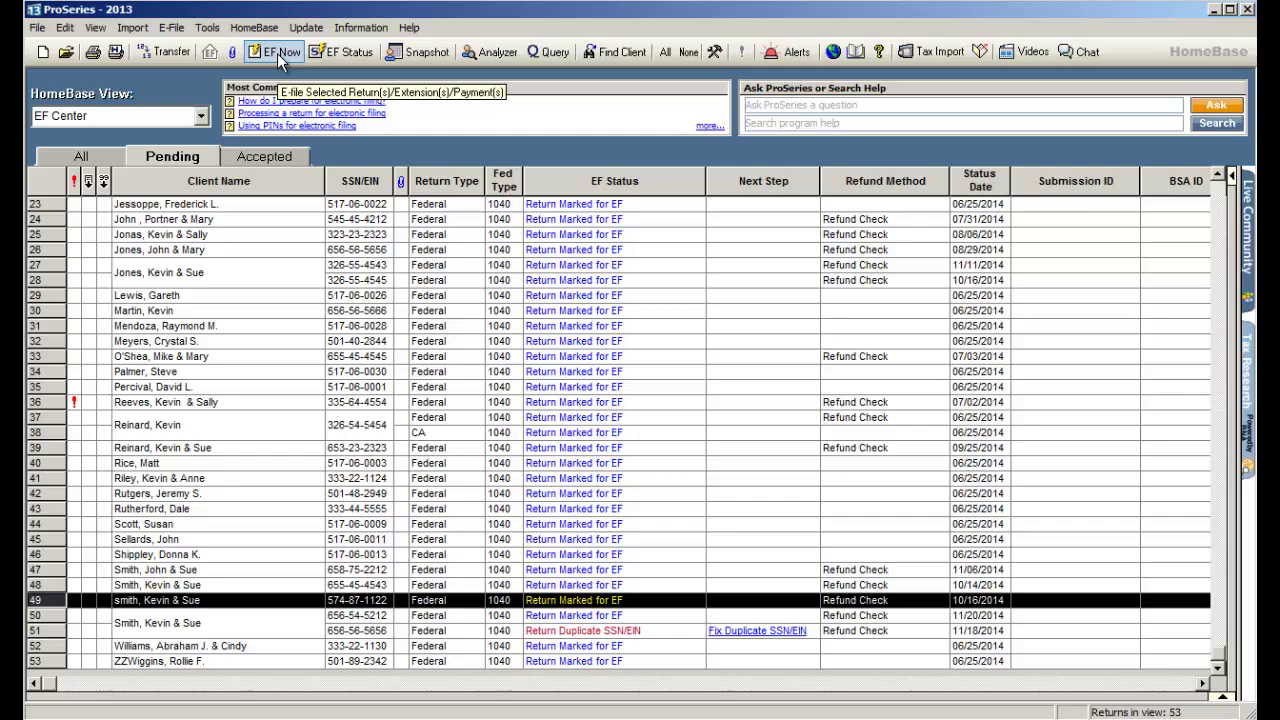
left_click(180, 116)
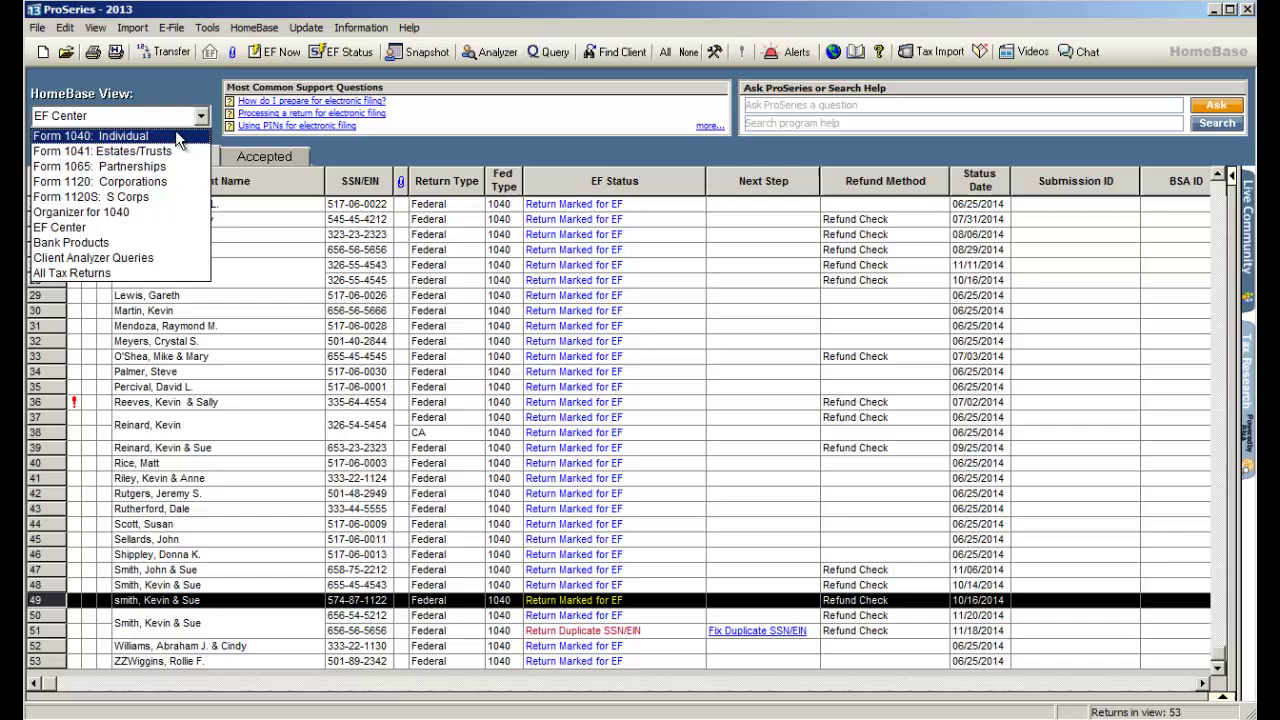
left_click(175, 136)
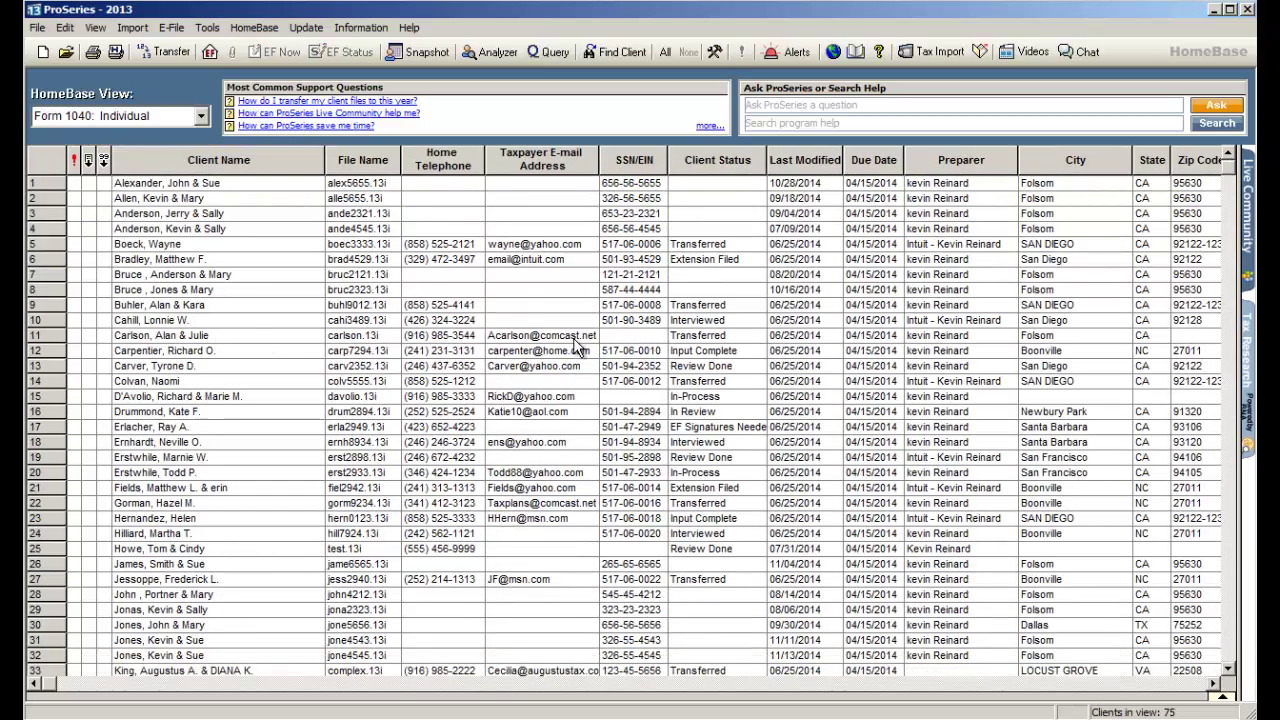